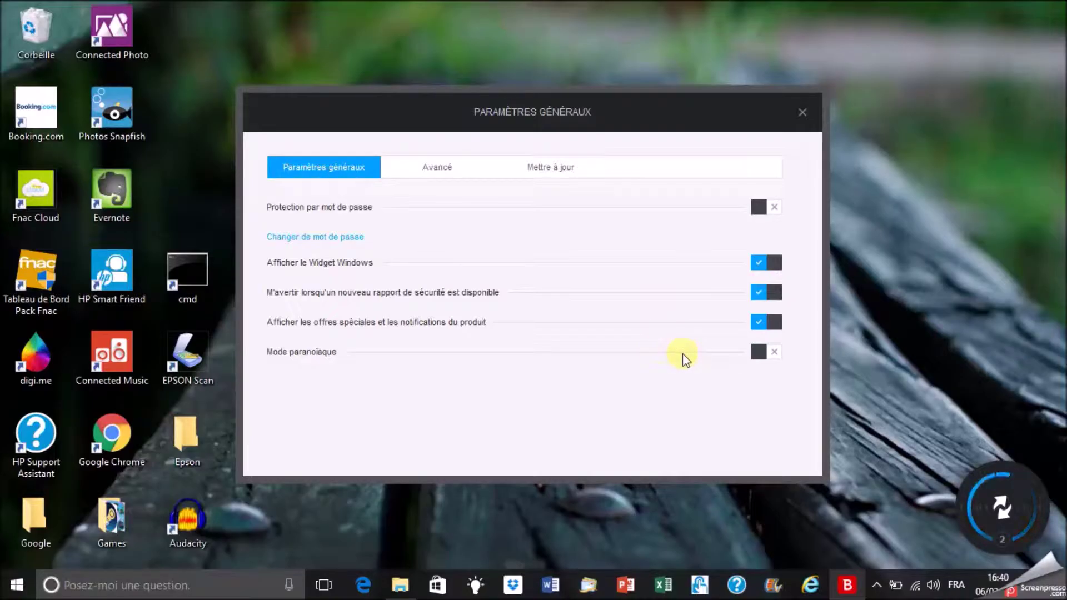
Step: Enable Mode paranoïaque in the general settings and dismiss the Autopilot notification
left_click(759, 354)
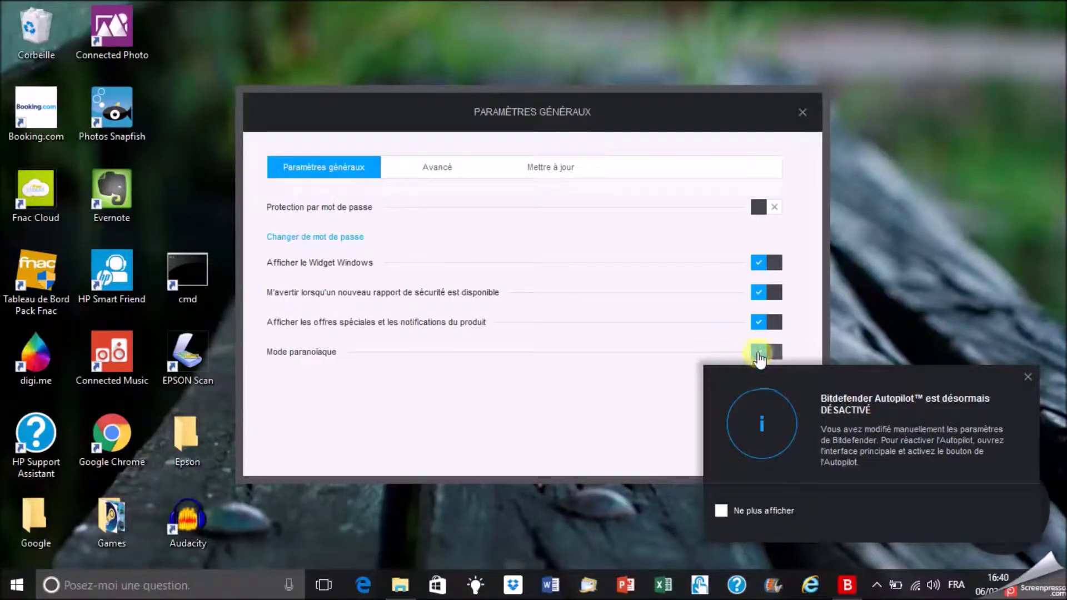
left_click(1026, 376)
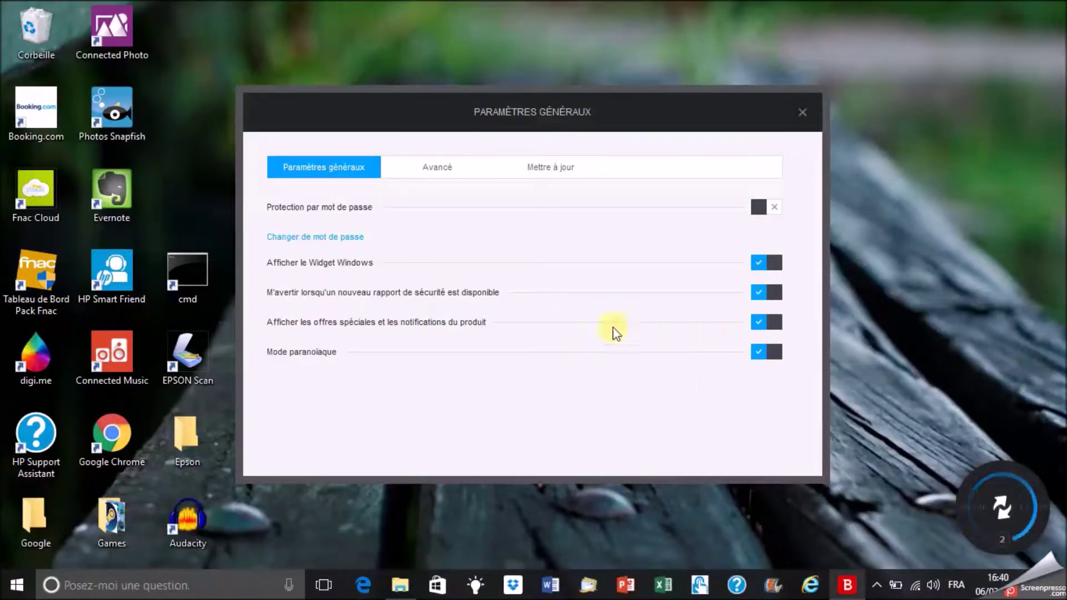
Step: Review the advanced and update settings, including the choices for Règles de traitement, and return to the general settings
left_click(450, 177)
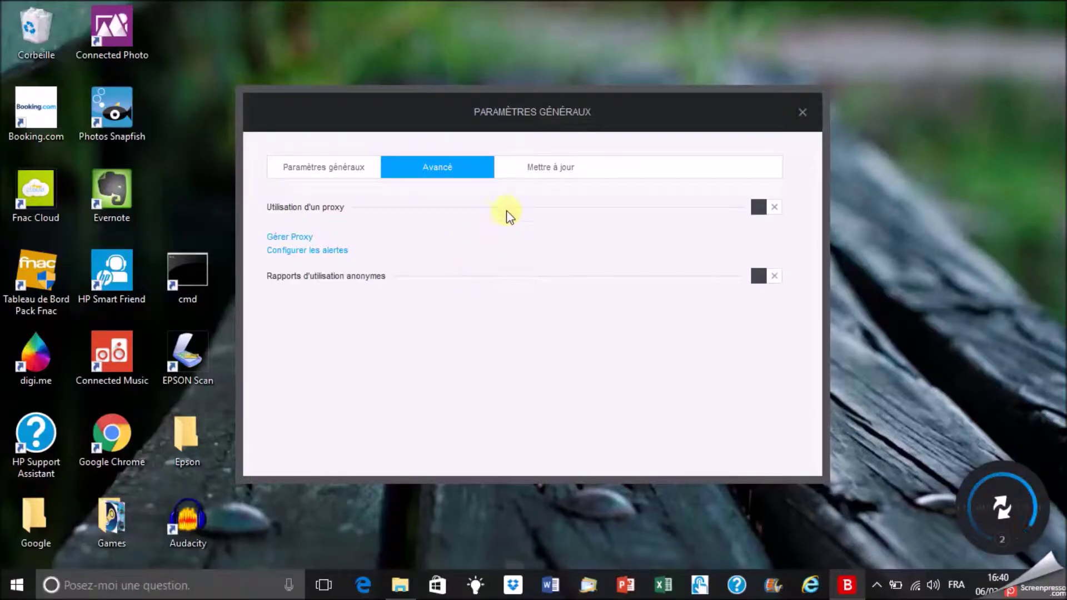
left_click(531, 177)
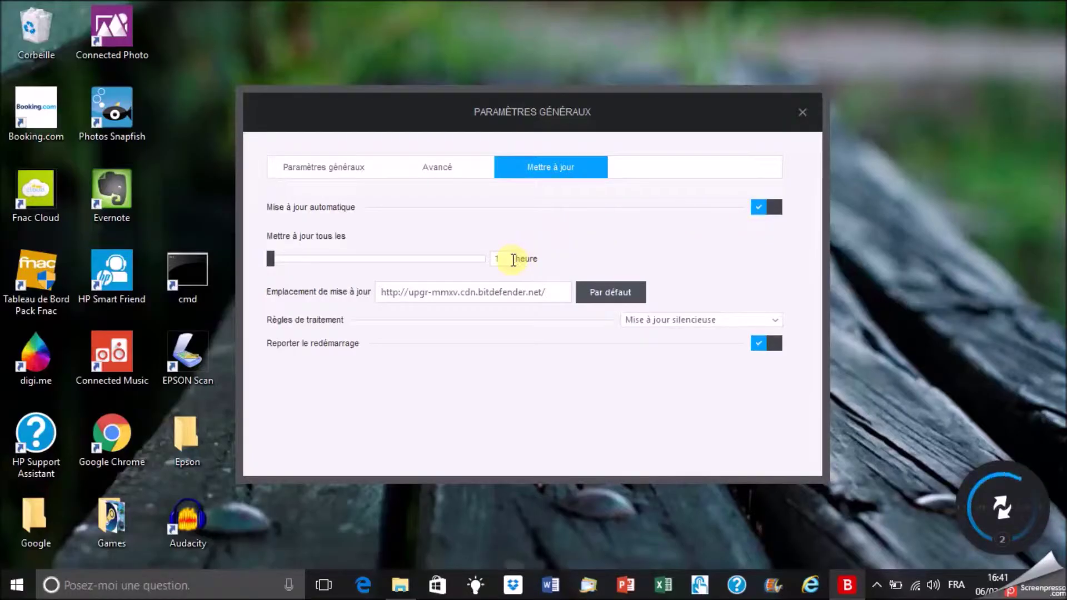
left_click(630, 321)
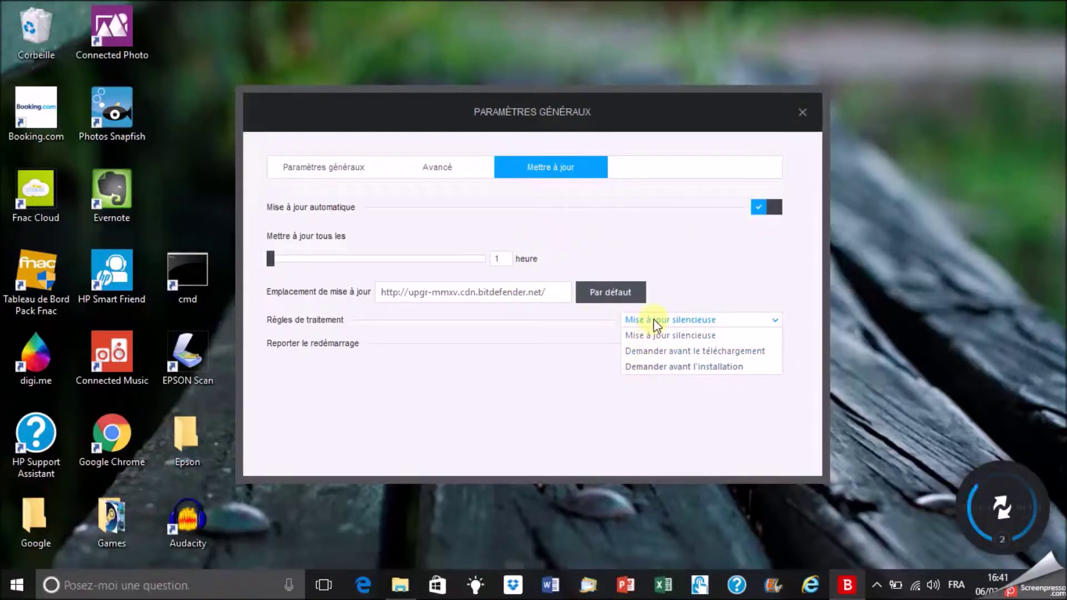
left_click(653, 319)
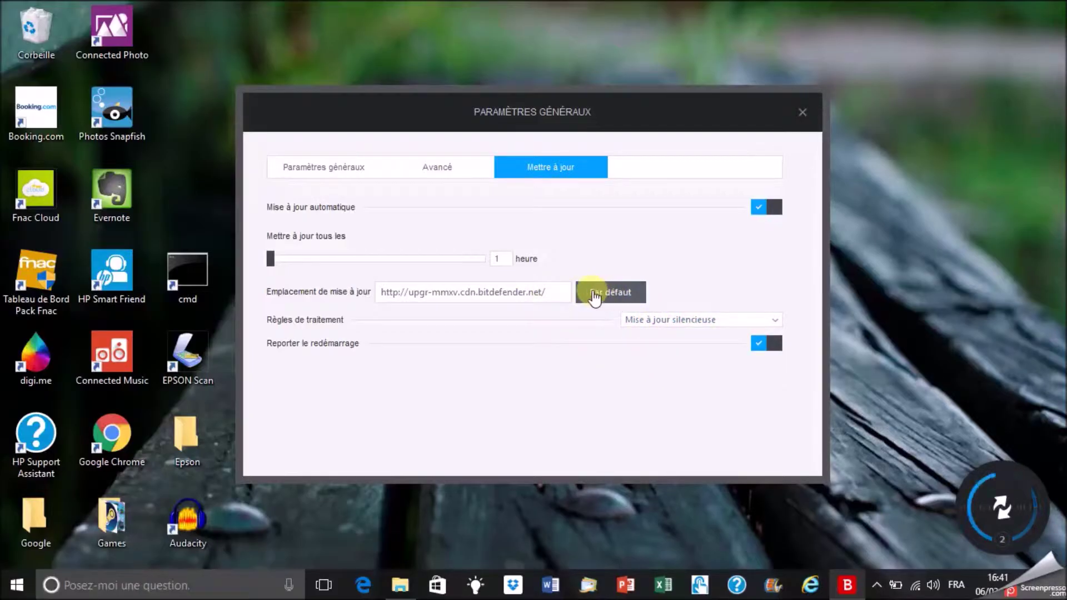
left_click(344, 164)
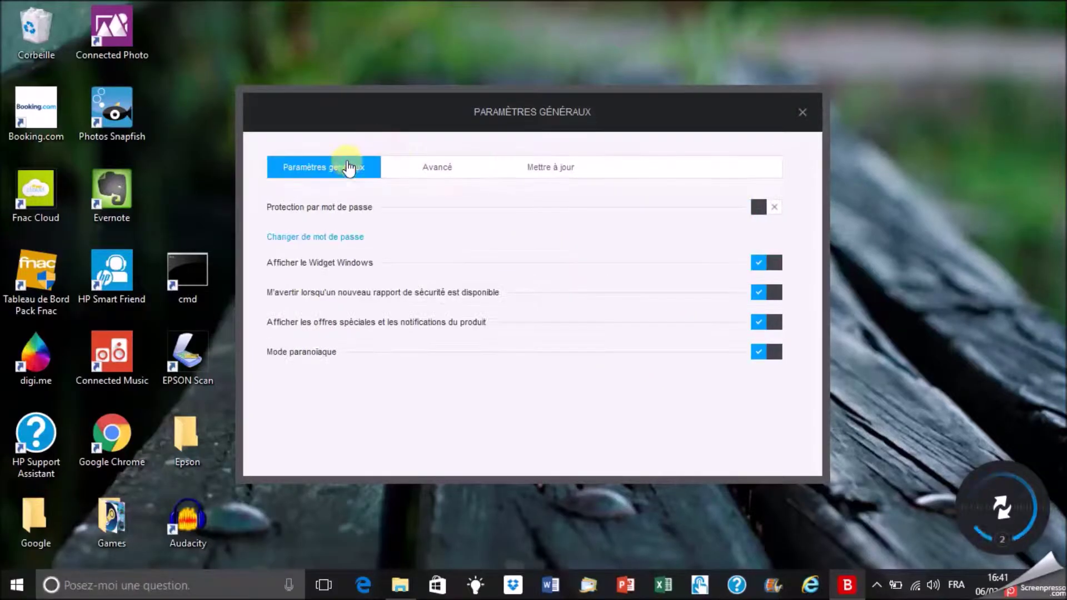
Step: Close the general settings and turn Autopilot back on
left_click(811, 107)
left_click(673, 190)
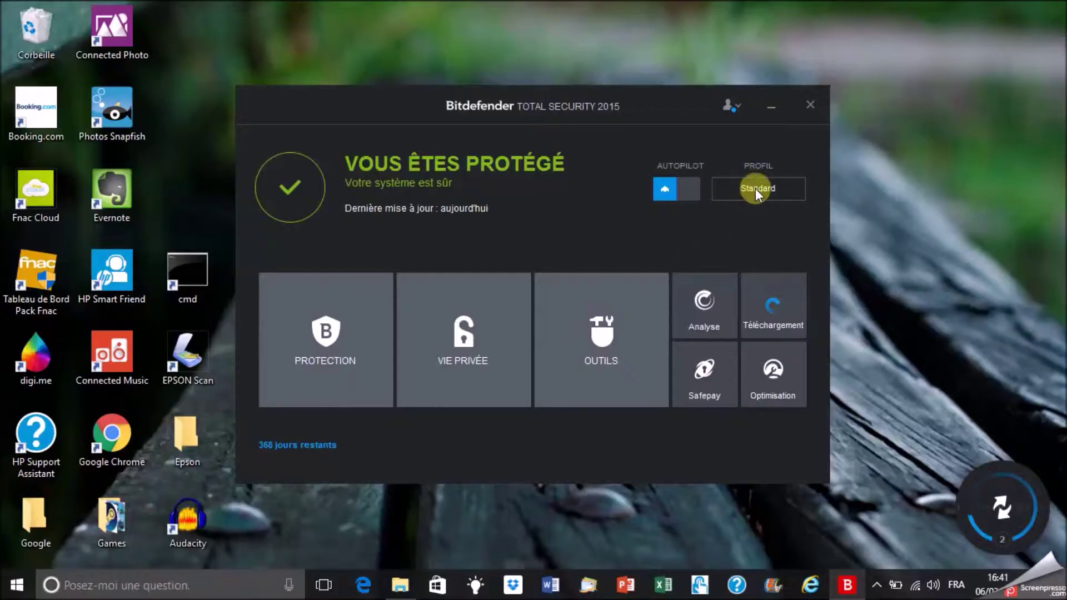
Step: Start the one-click optimisation analysis and inspect the detected disk and privacy problems
left_click(767, 397)
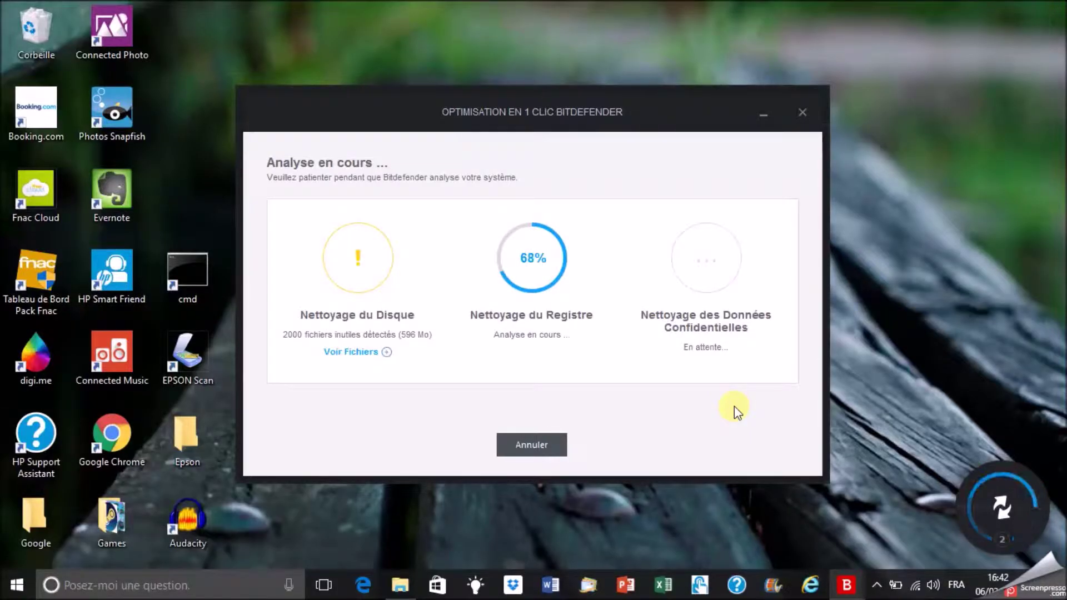
left_click(386, 352)
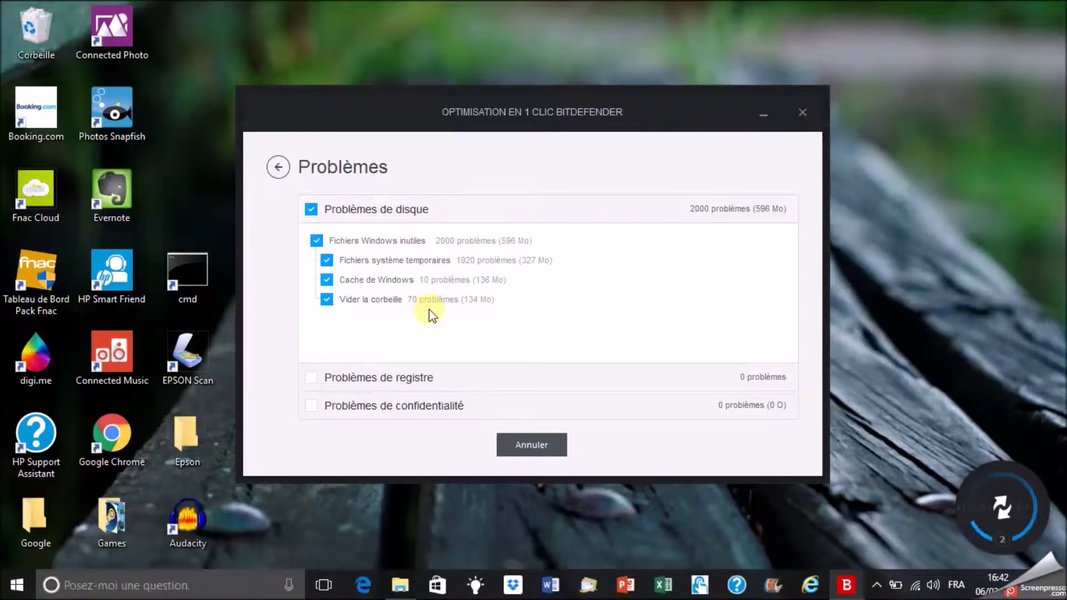
left_click(278, 168)
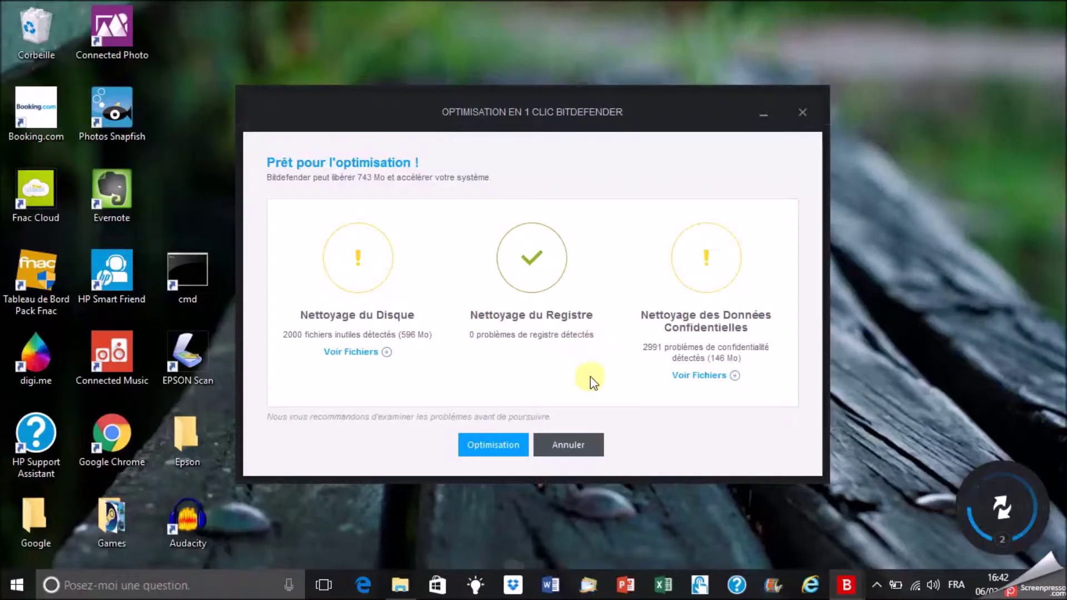
left_click(709, 373)
scroll(476, 368, "down", 5)
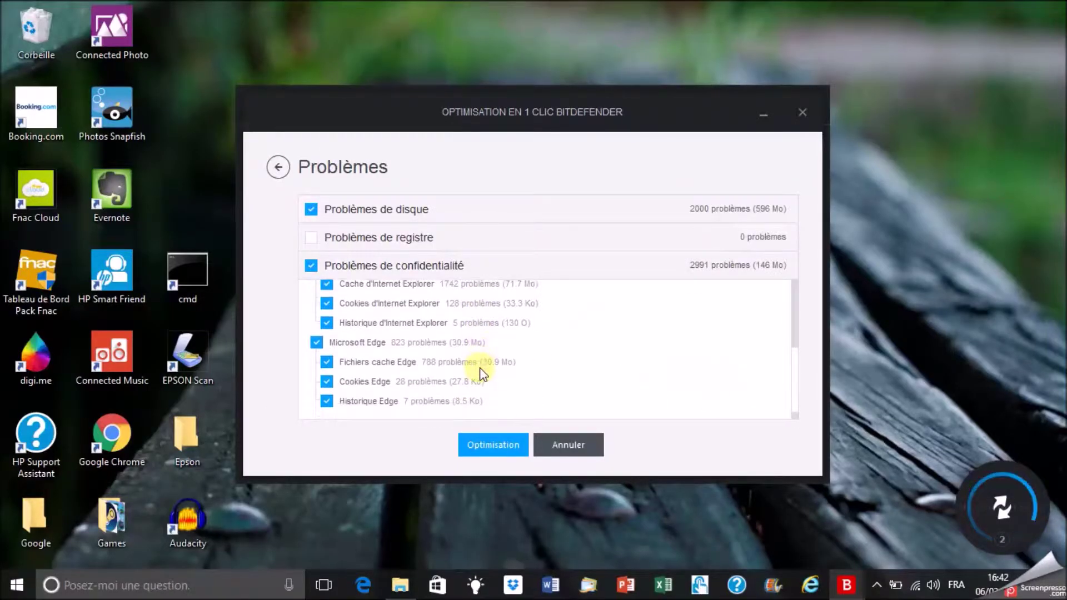
key("BackSpace")
Step: Run the optimisation on the detected problems and look through its detailed report
left_click(500, 447)
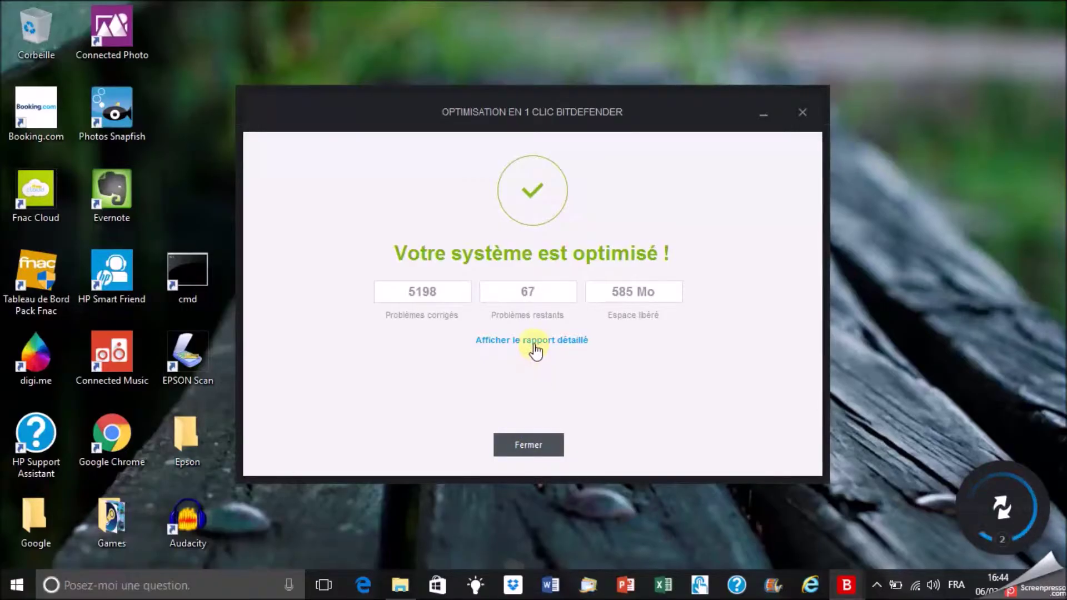
left_click(535, 347)
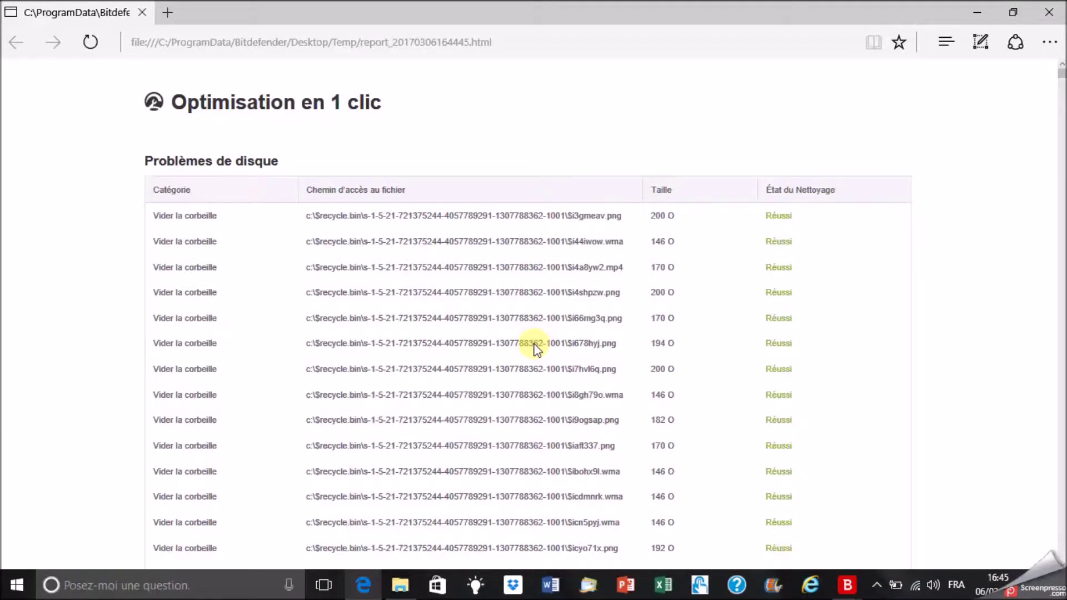
scroll(951, 259, "down", 10)
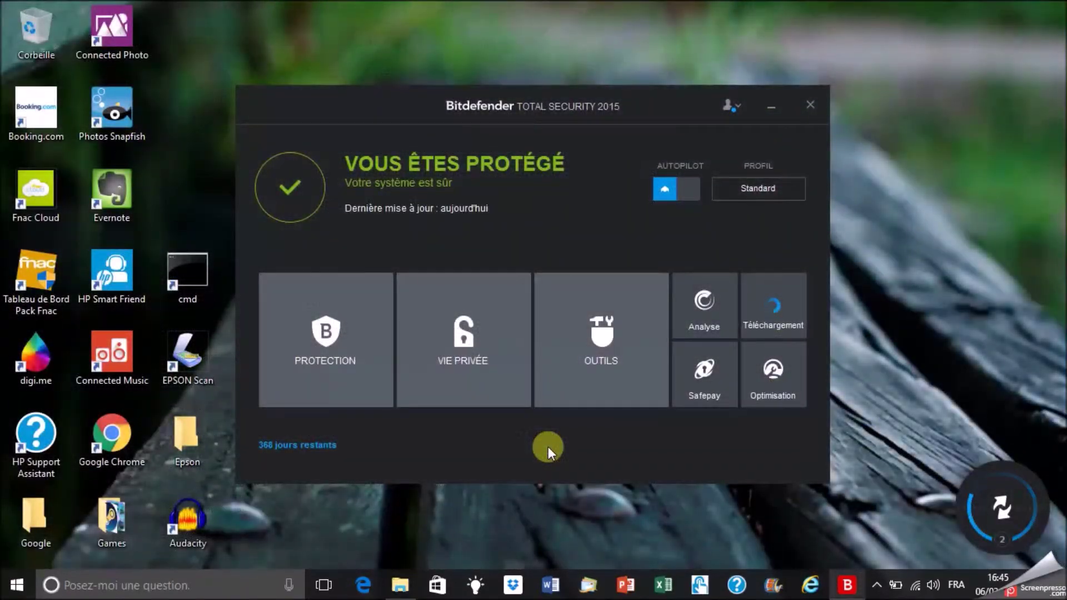
Step: Start a quick scan of the computer
left_click(716, 333)
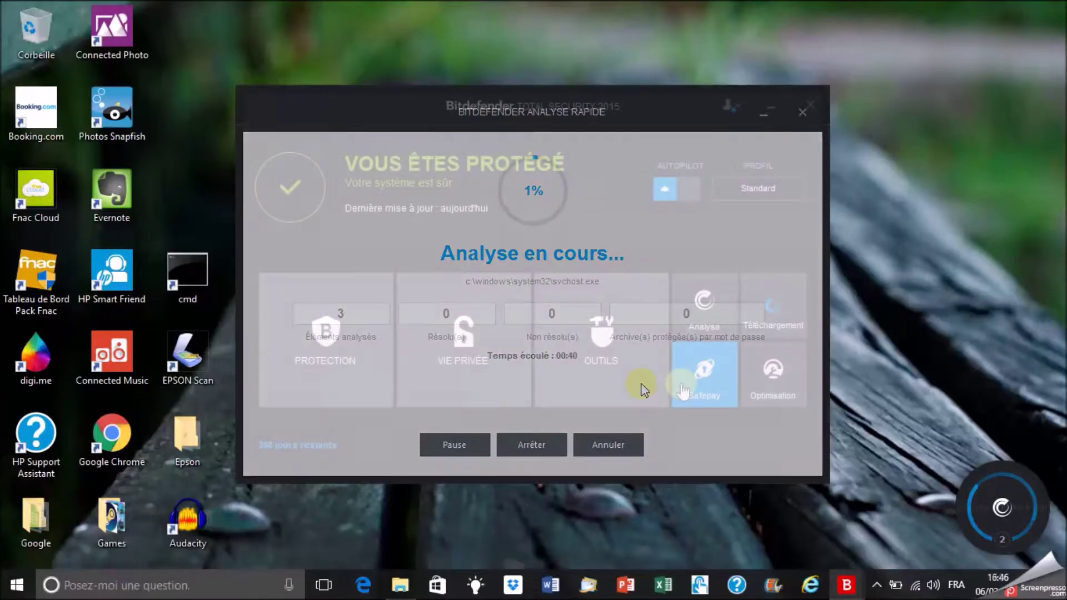
Step: Review the antivirus module's custom on-access scan options, including file types, archives and actions, and accept them as they are
left_click(345, 352)
left_click(350, 221)
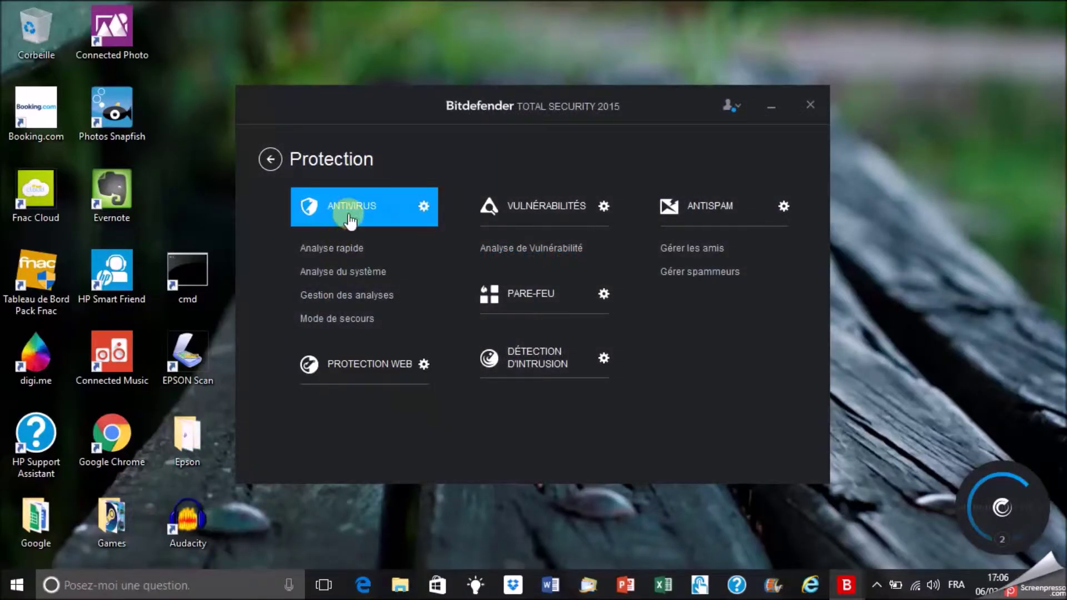
left_click(350, 211)
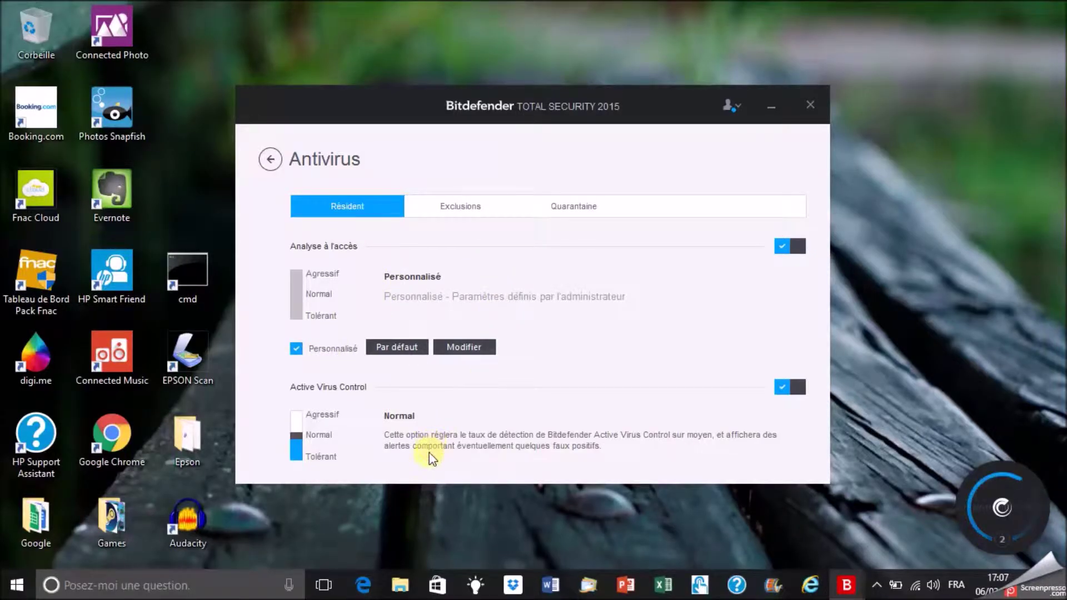
left_click(463, 348)
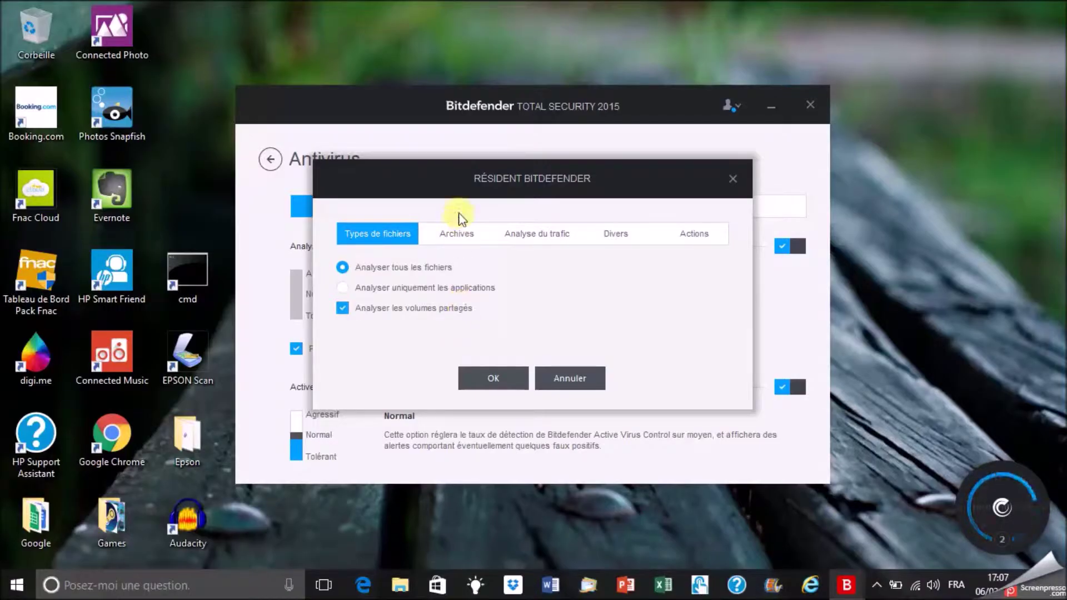
left_click(457, 228)
left_click(681, 240)
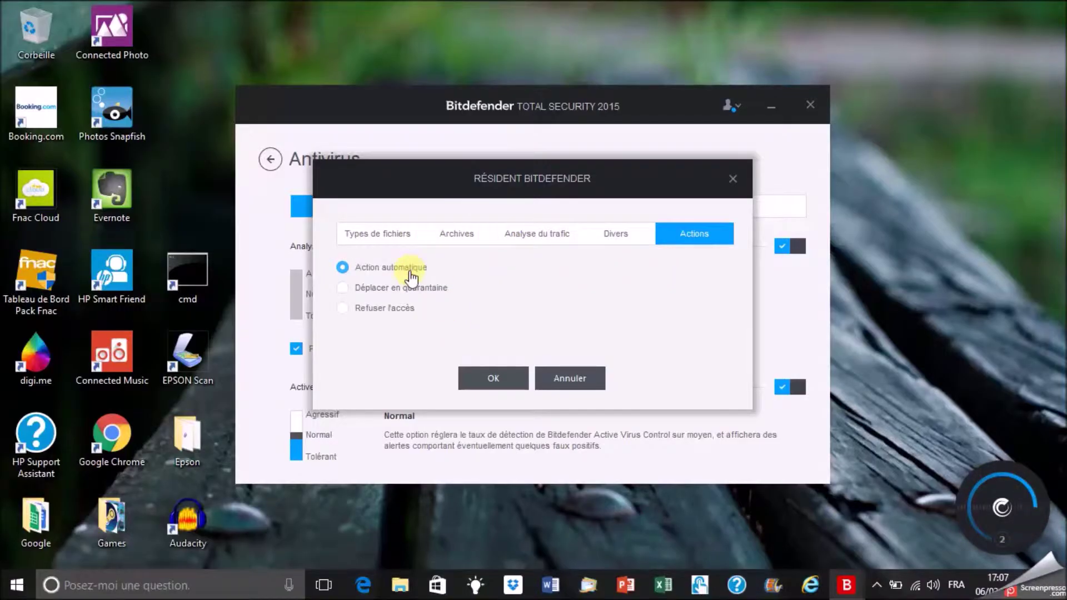
left_click(377, 233)
left_click(468, 383)
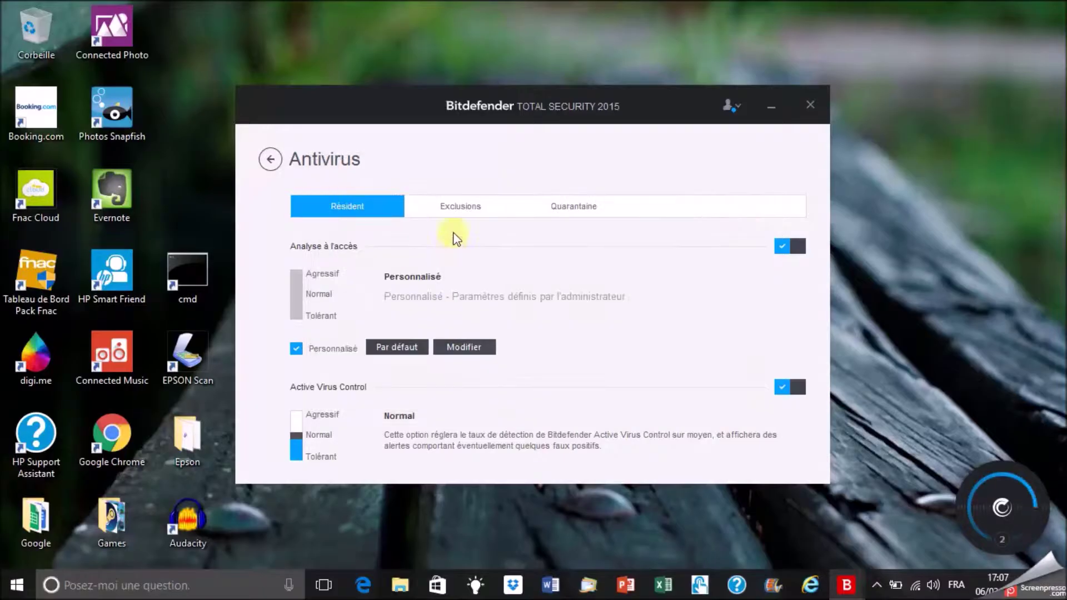
Step: Review the antivirus exclusions and quarantine settings and return to the Protection overview
left_click(461, 225)
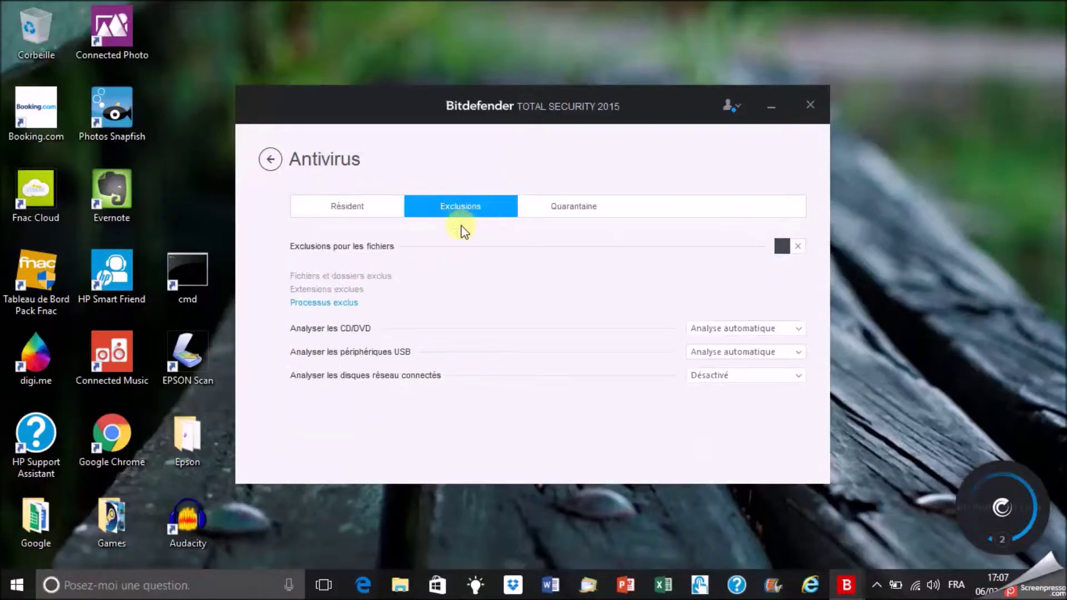
left_click(597, 211)
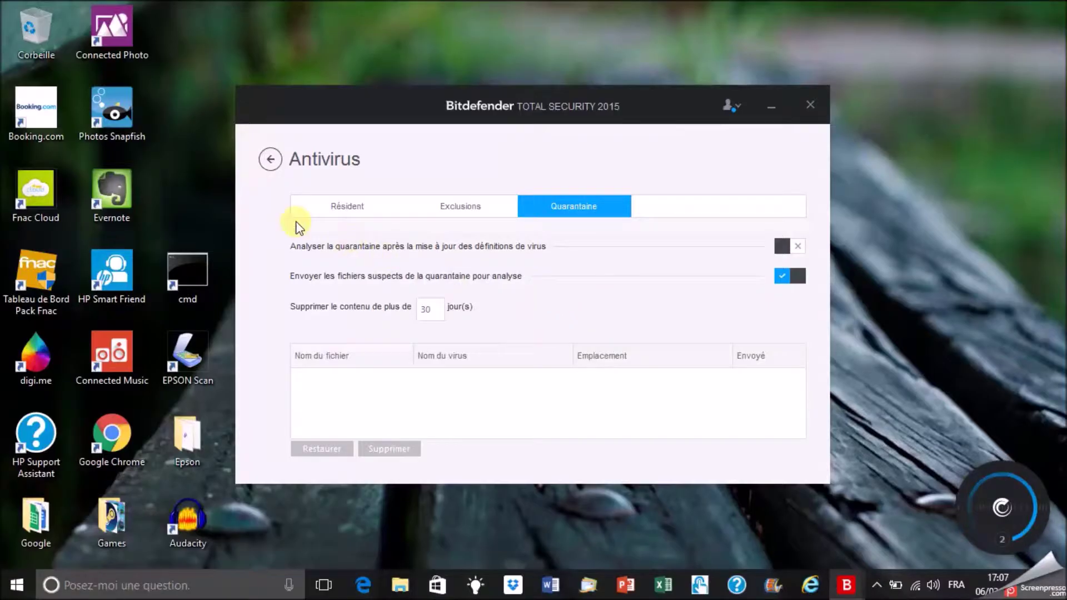
left_click(270, 160)
Step: Create a custom scan task, try its one-time and periodic scheduling, check the advanced scan options, and cancel the task
left_click(333, 298)
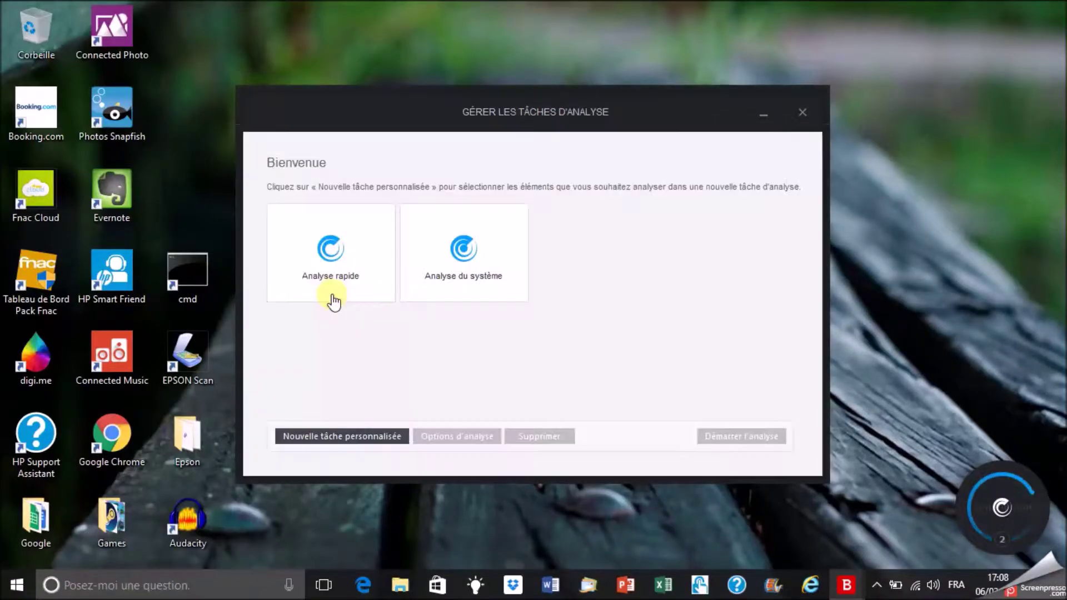
left_click(369, 436)
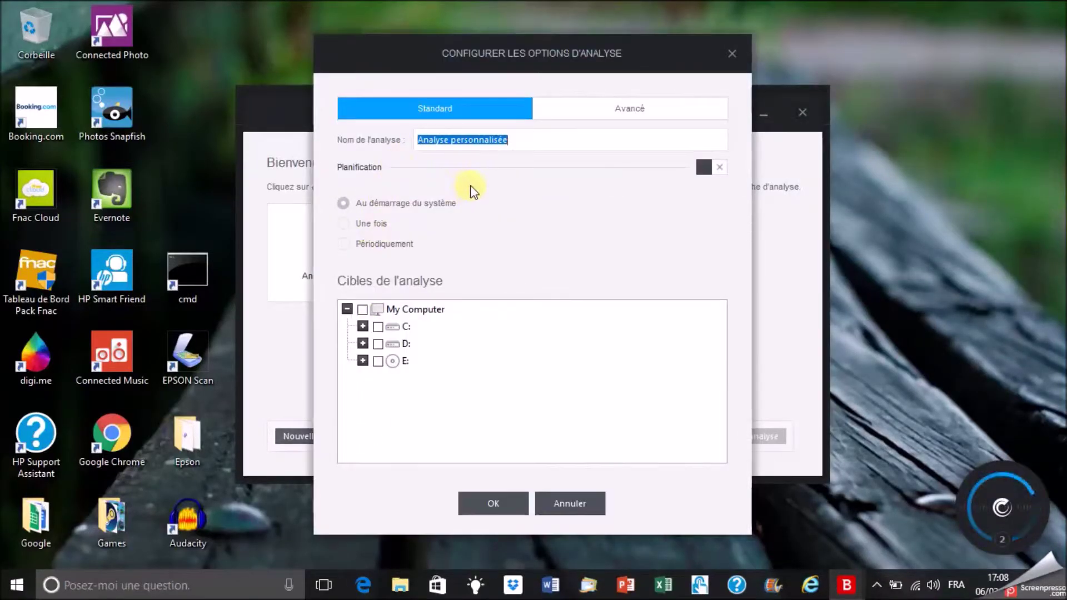
left_click(703, 166)
left_click(375, 224)
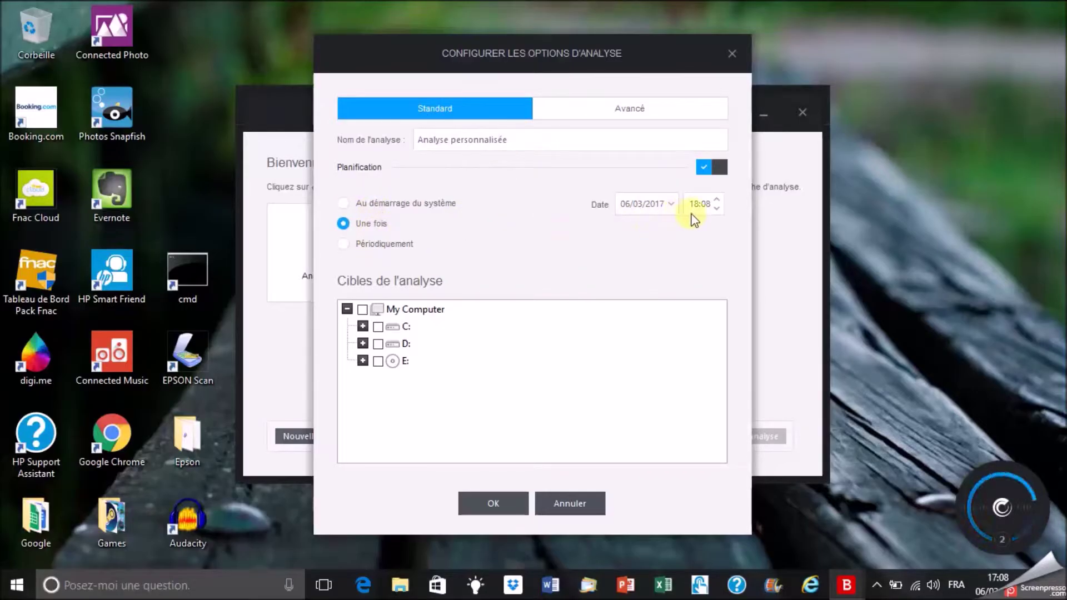
left_click(382, 244)
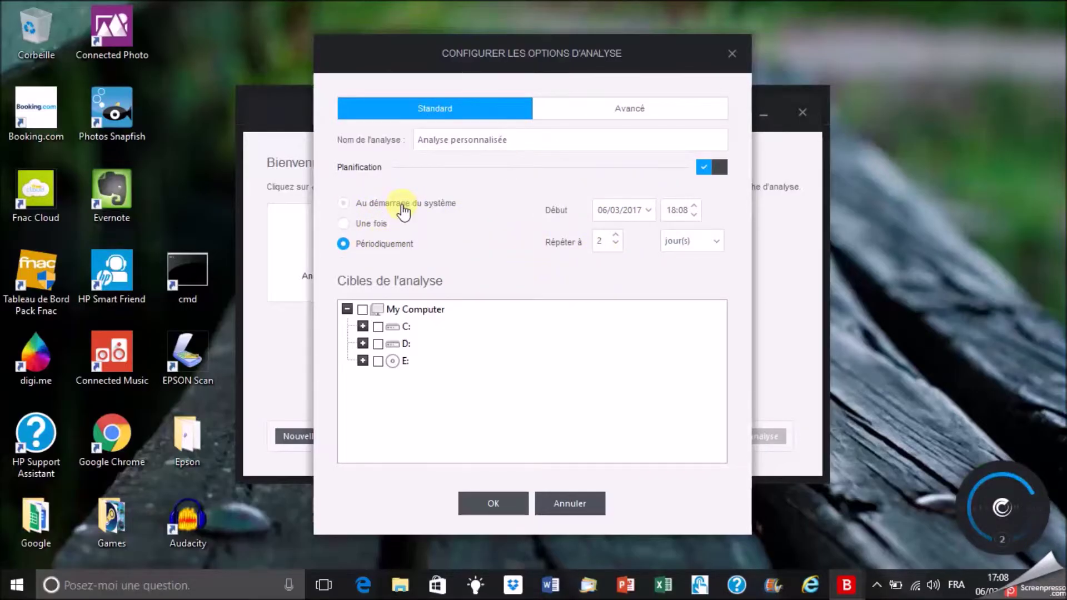
left_click(712, 166)
left_click(604, 100)
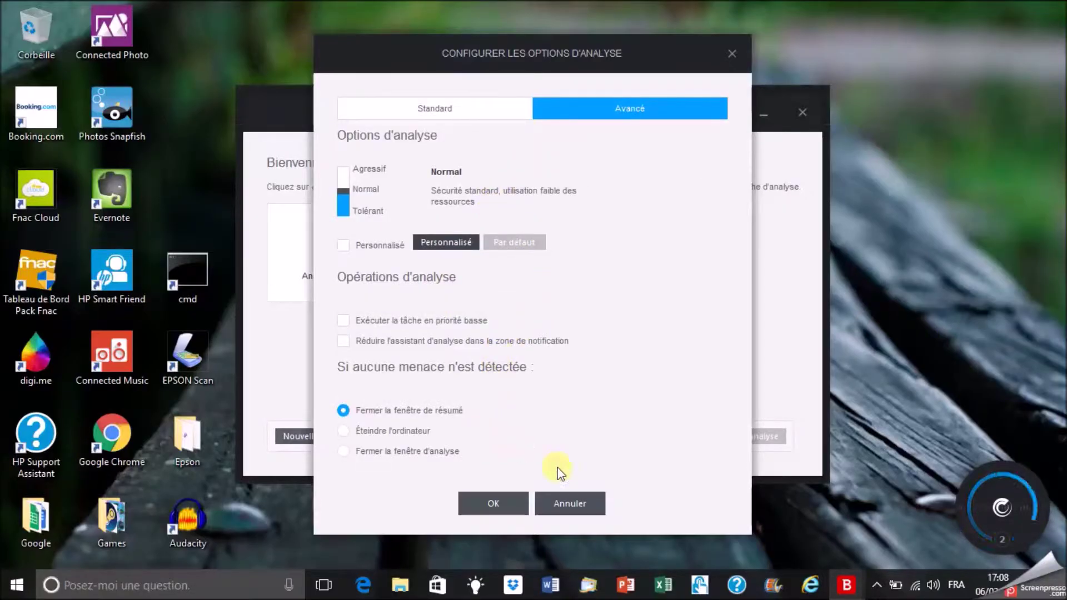
left_click(570, 503)
left_click(801, 112)
left_click(502, 334)
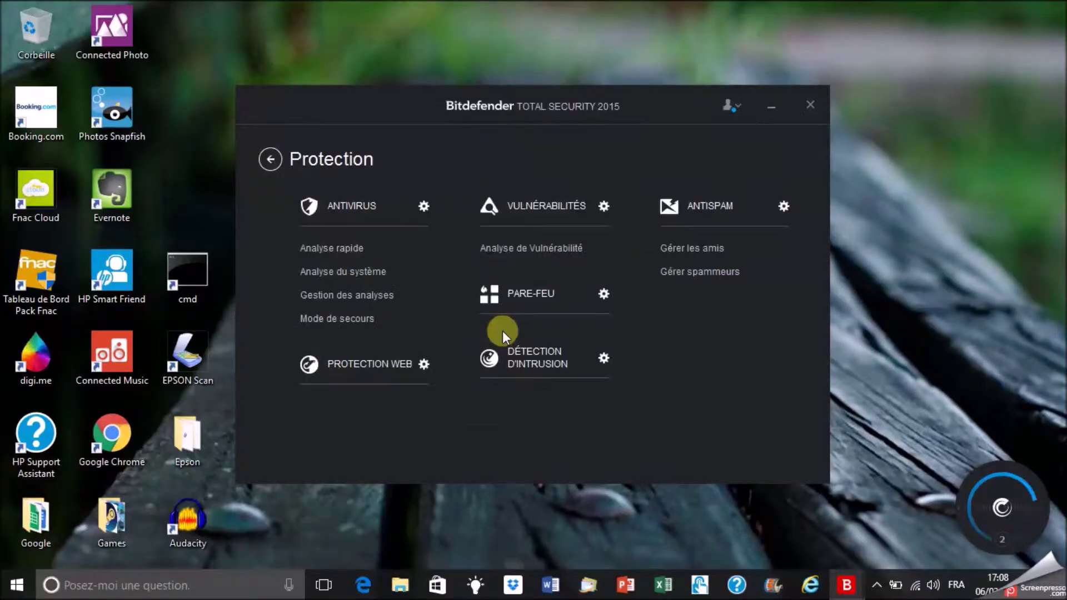
left_click(410, 361)
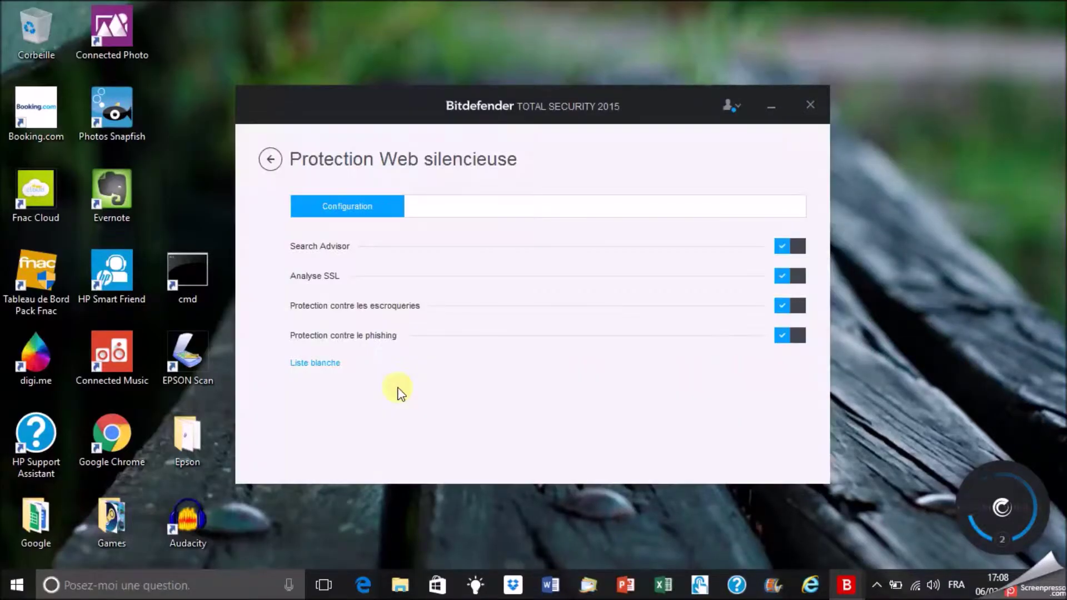
left_click(332, 364)
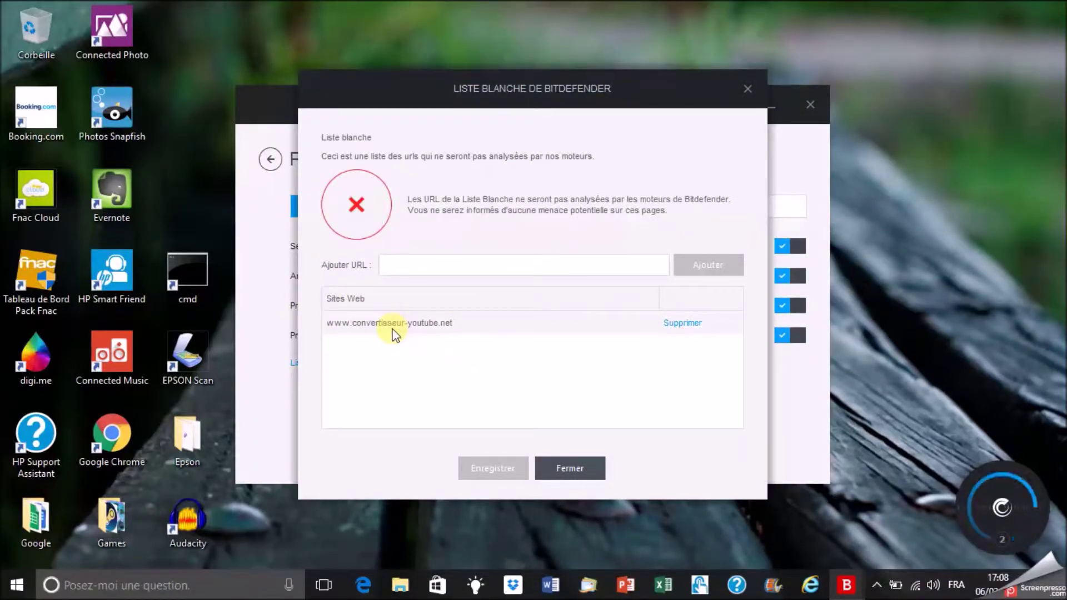
left_click(682, 323)
left_click(569, 467)
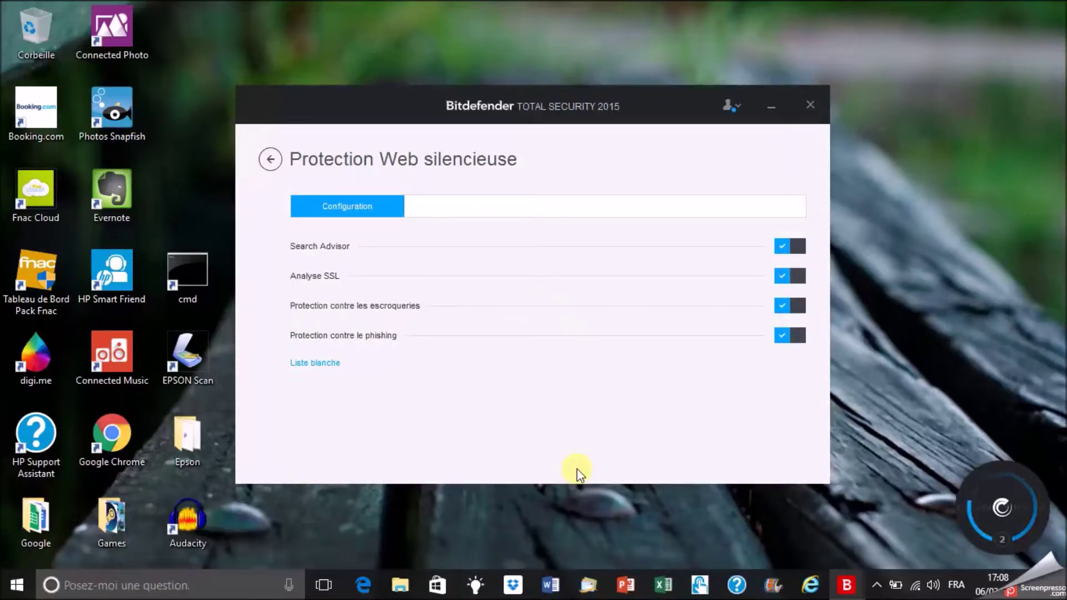
Step: Review the vulnerability scan settings and return to the Protection overview
left_click(270, 159)
left_click(551, 253)
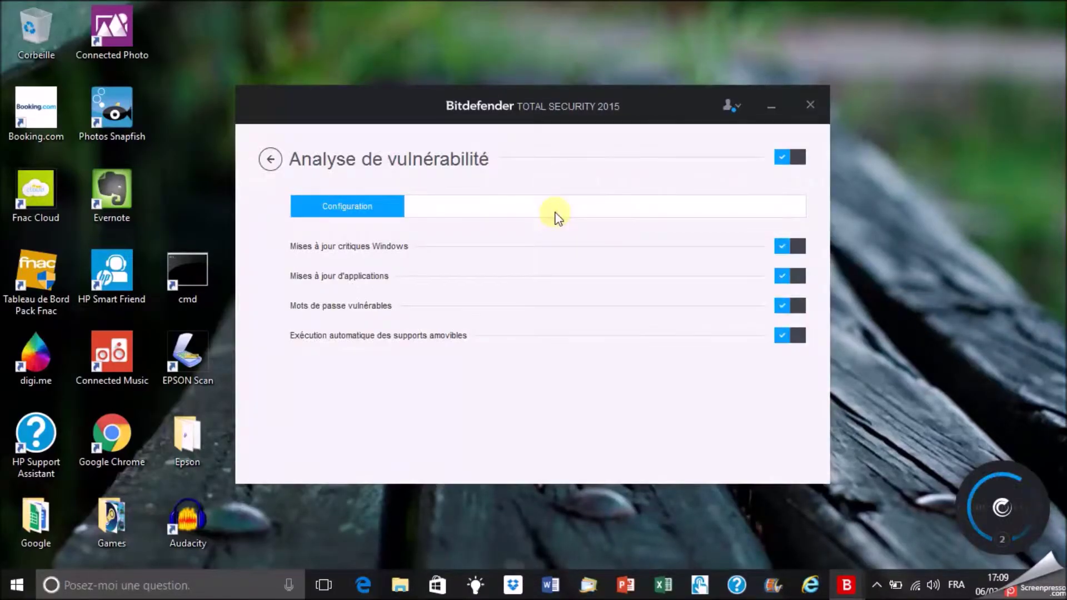
left_click(271, 159)
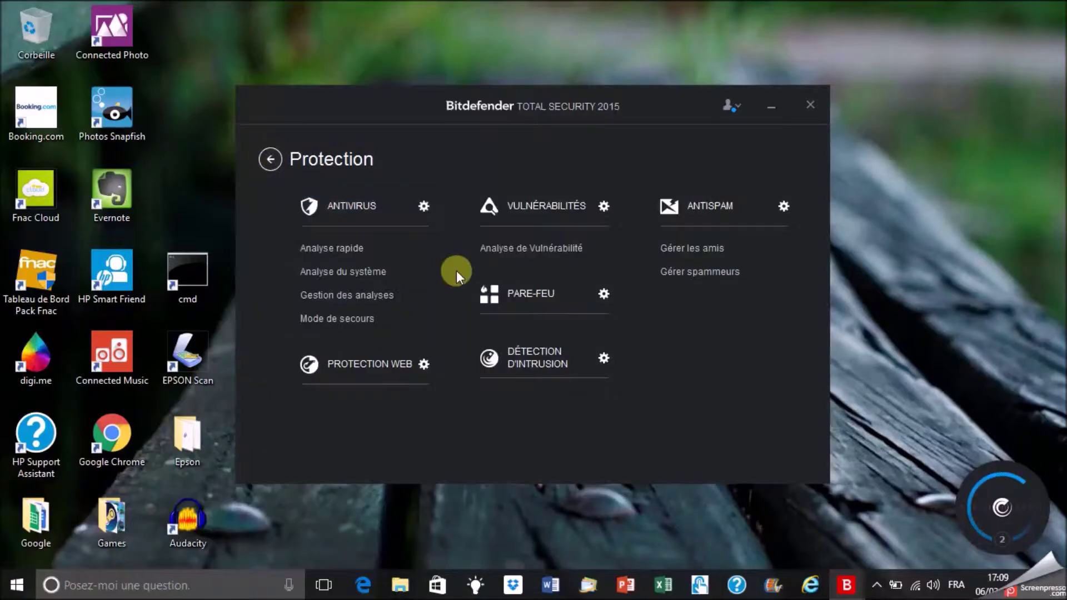
Step: Review the firewall's configuration, rules and network adapter options, then return to the Protection overview
left_click(536, 302)
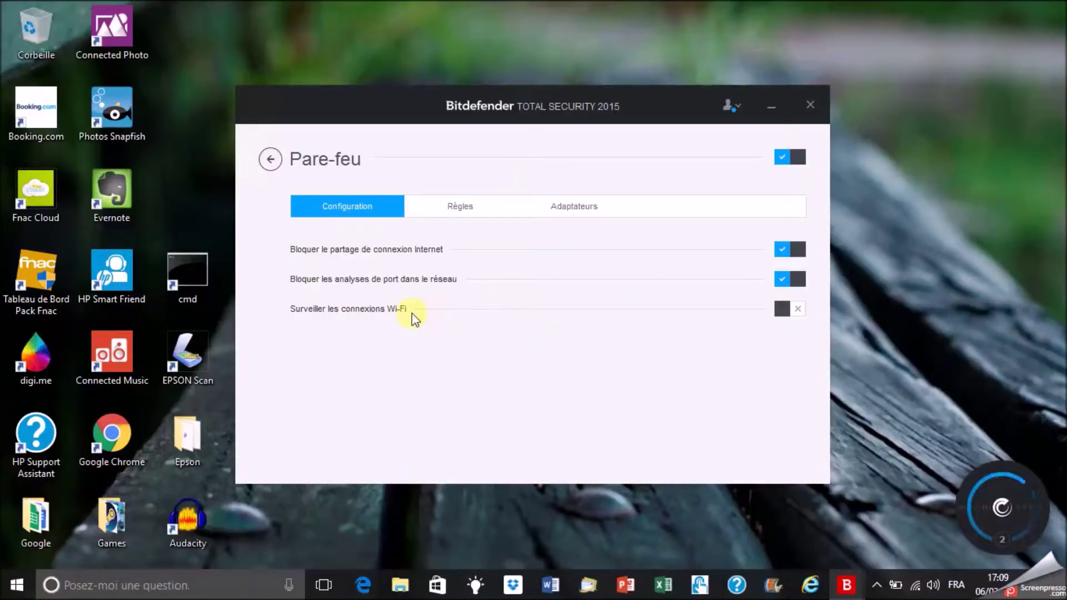
left_click(430, 216)
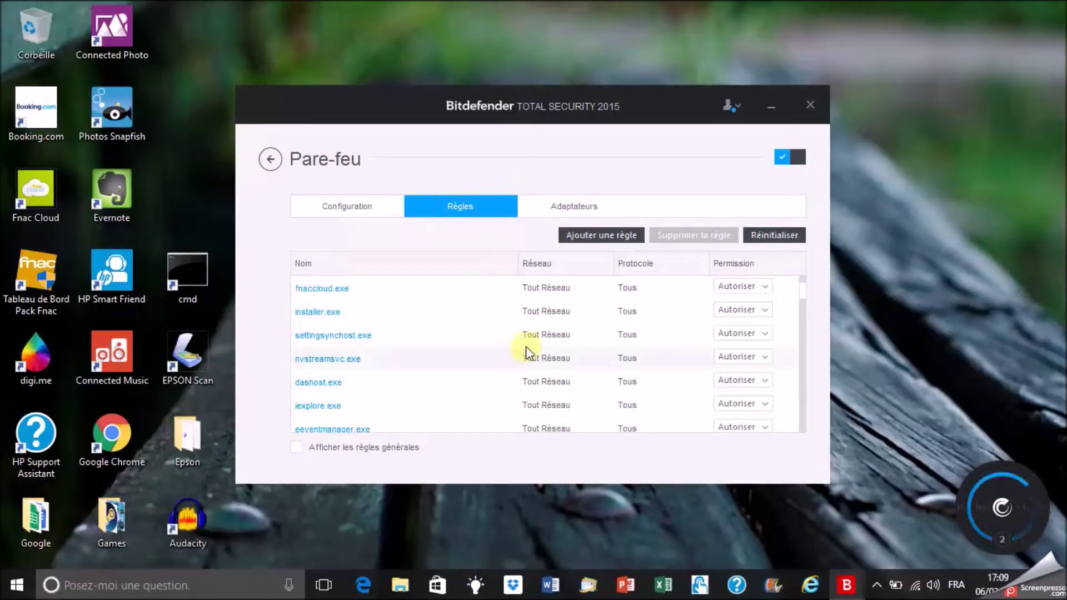
left_click(548, 205)
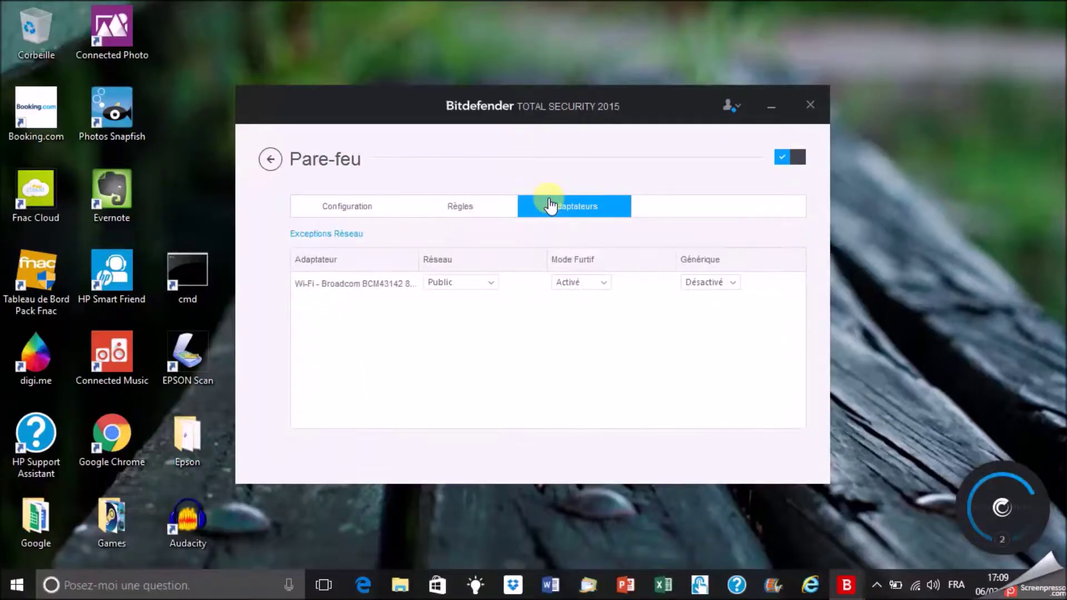
left_click(571, 286)
left_click(584, 284)
left_click(484, 286)
left_click(269, 160)
Step: Try the Agressif level for intrusion detection, set it back to Moyen, and return to the Protection overview
left_click(499, 356)
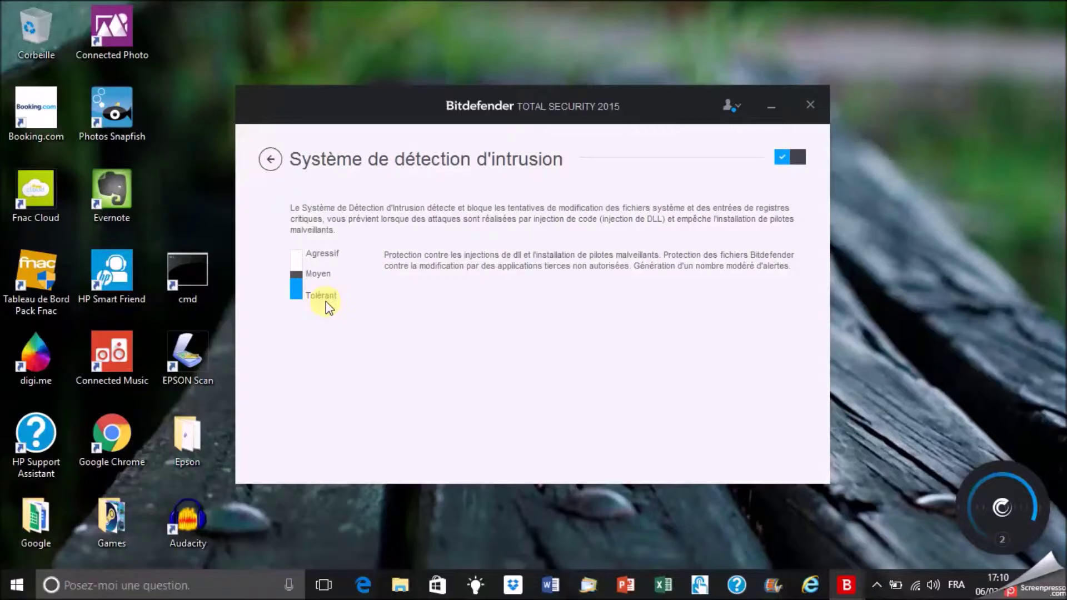
left_click(297, 260)
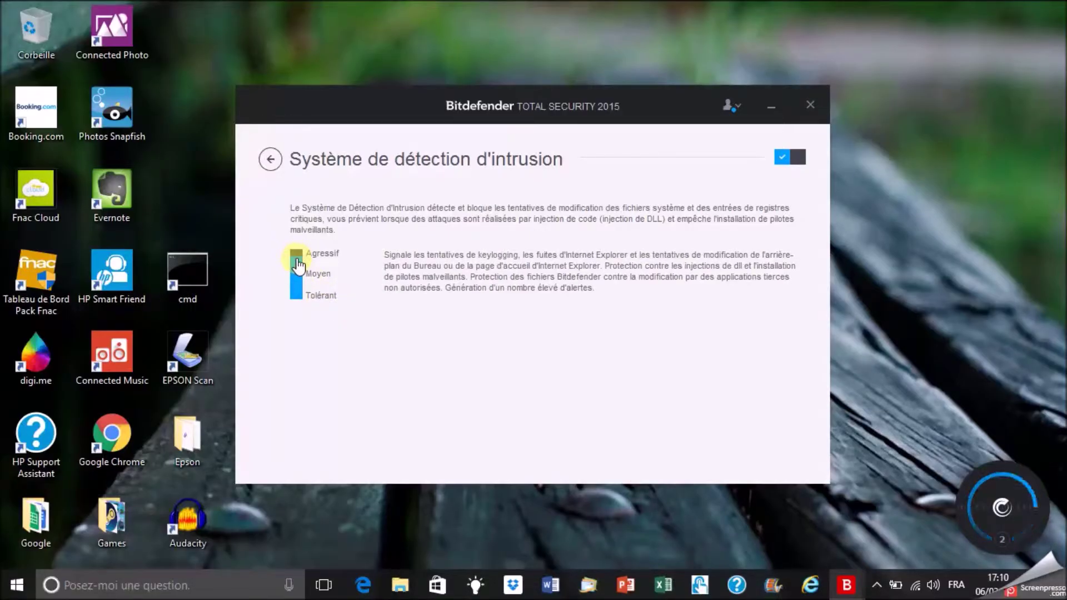
left_click(297, 271)
left_click(270, 159)
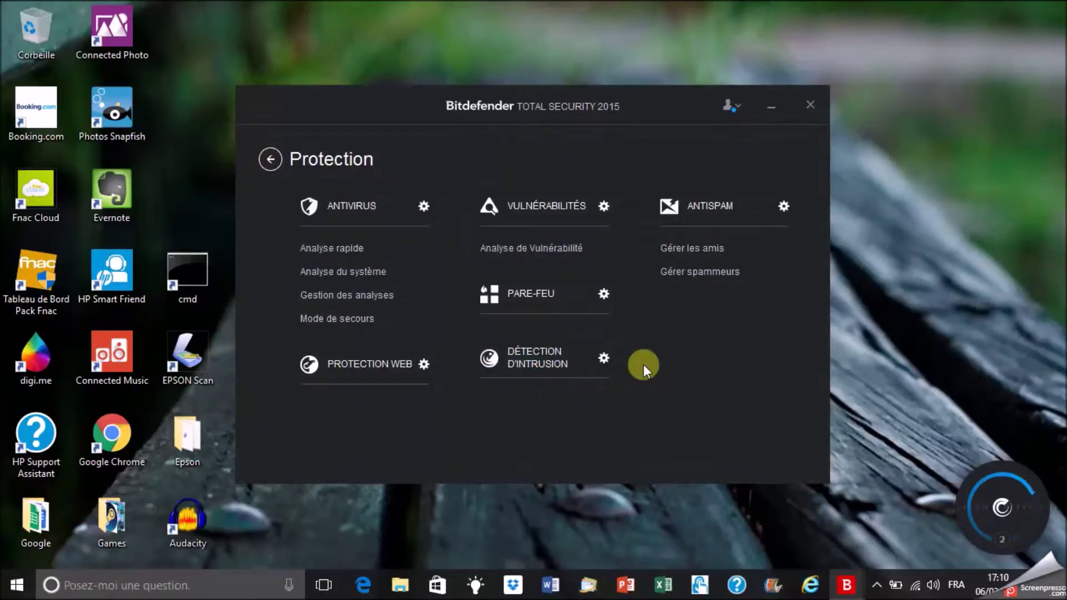
Step: Review the antispam configuration and return to the Protection overview
left_click(700, 209)
left_click(781, 276)
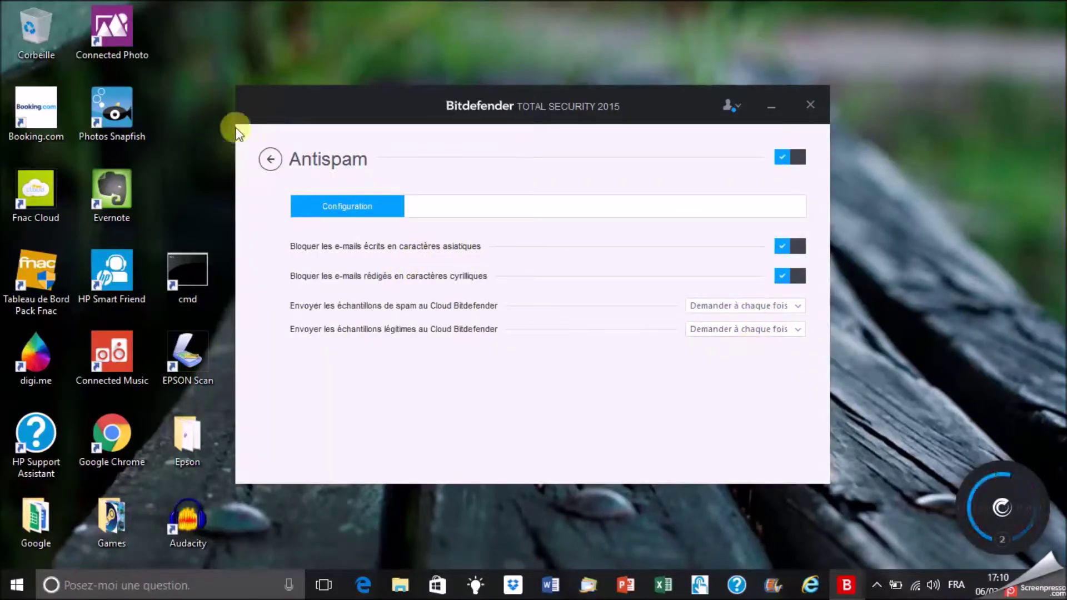
left_click(270, 158)
Step: Look through the antispam friends list and spammers list, closing each without changes
left_click(681, 381)
left_click_drag(739, 261, 744, 353)
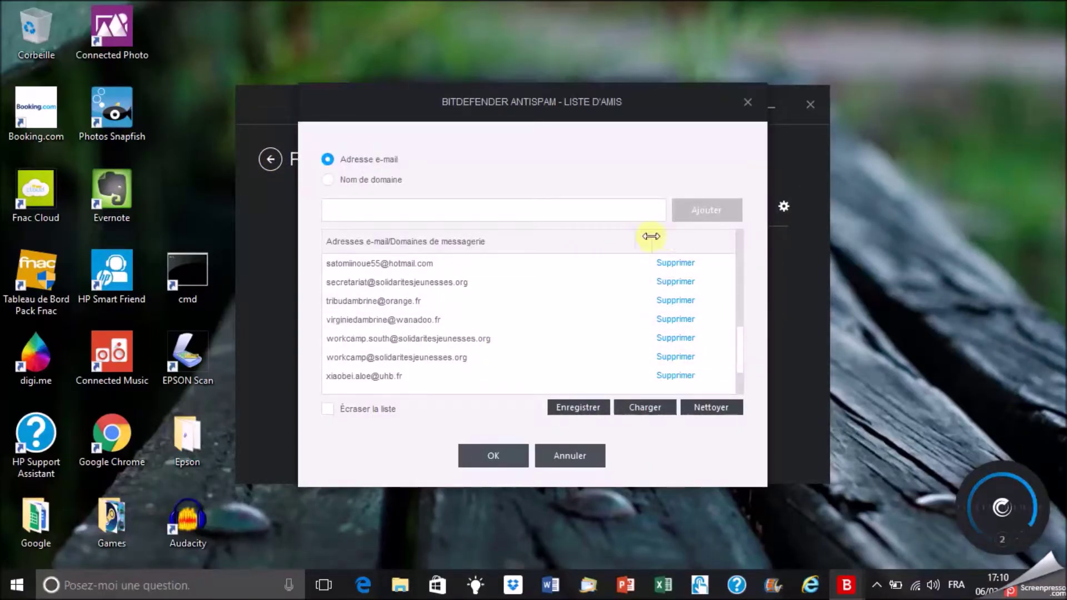
left_click(748, 102)
left_click(695, 269)
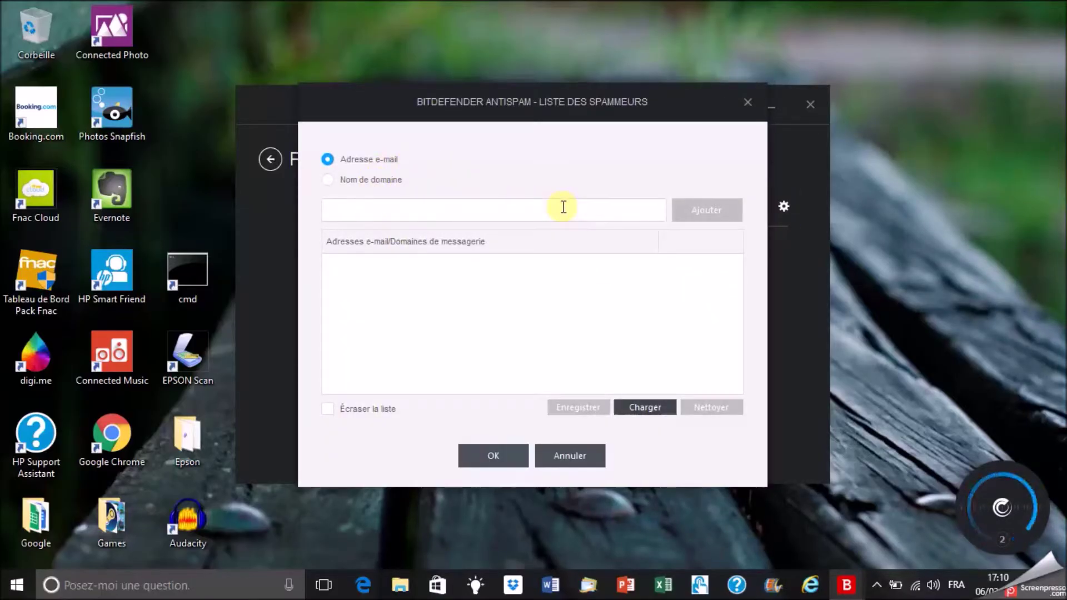
left_click(747, 102)
Step: Go to the Vie privée modules, view the file shredder wizard, and cancel it
left_click(270, 159)
left_click(438, 308)
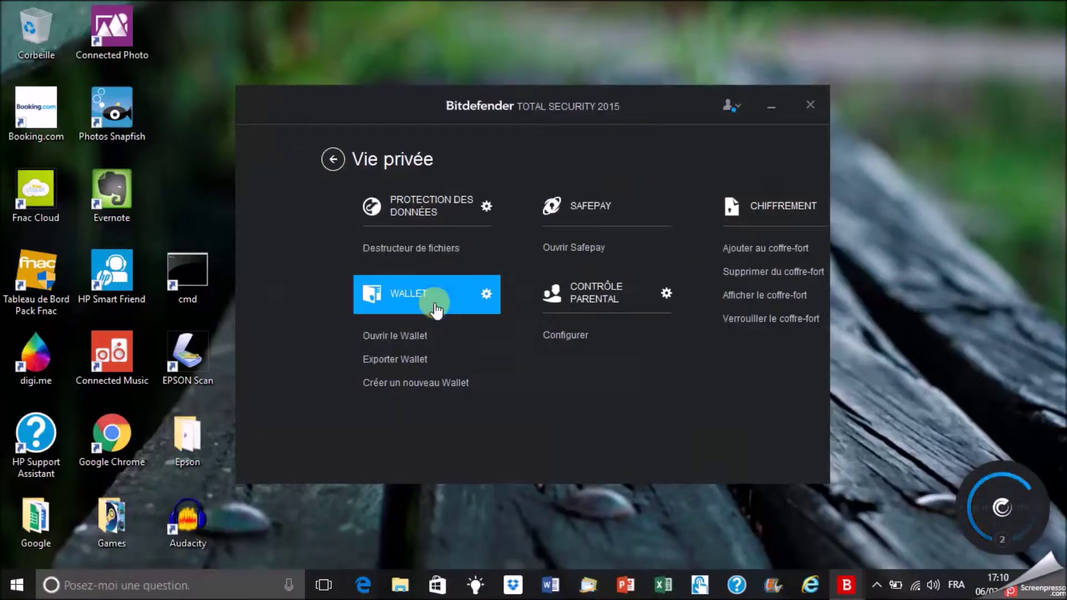
left_click(371, 253)
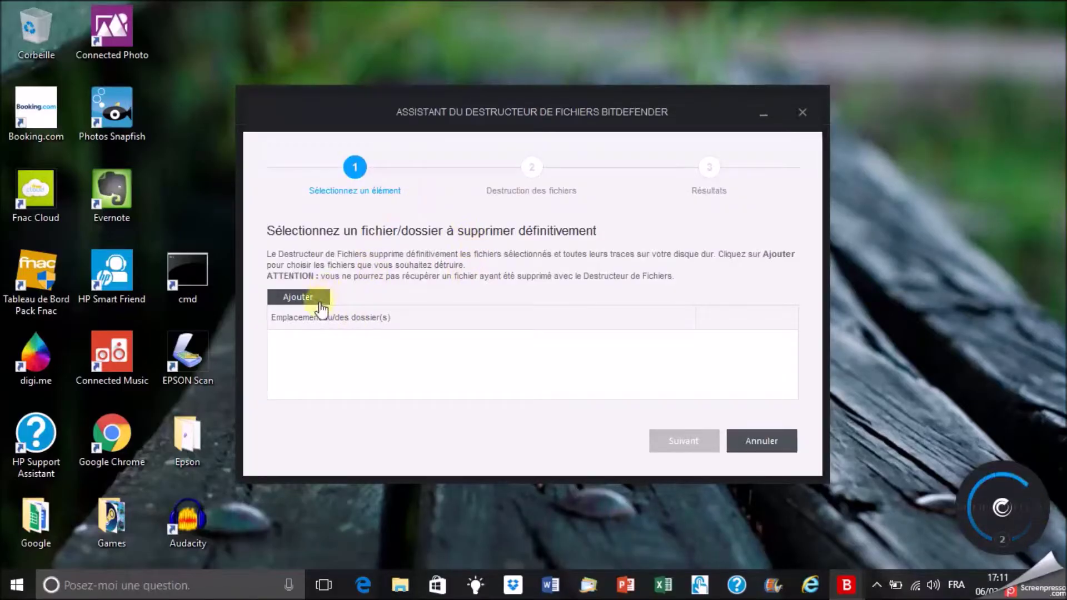
left_click(784, 442)
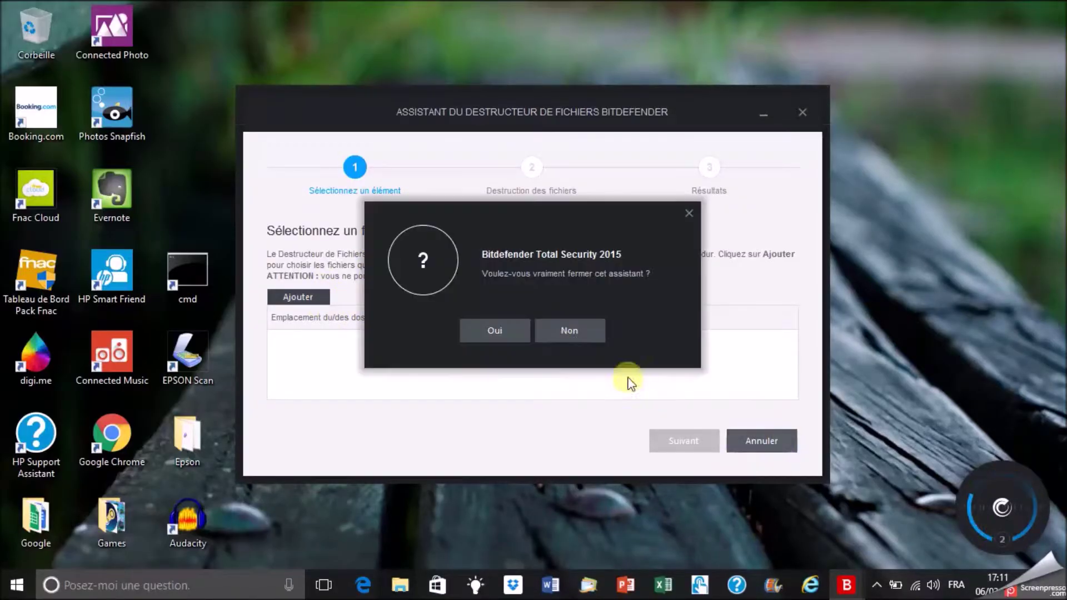
left_click(494, 329)
Step: Review the Wallet's application choices, master password options and autofill settings, then return to the Vie privée overview
left_click(350, 318)
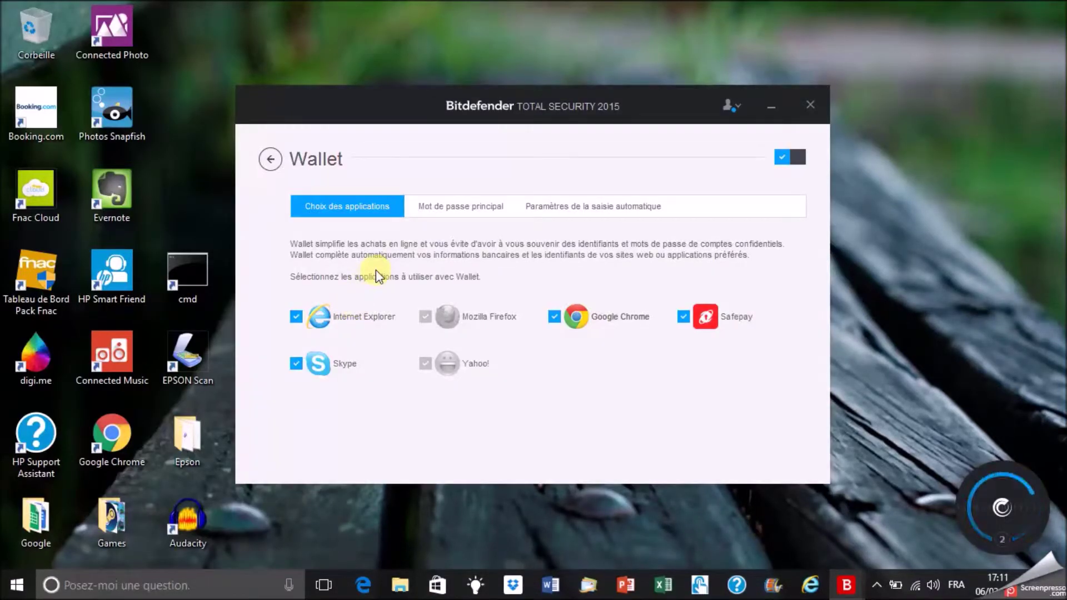
left_click(481, 208)
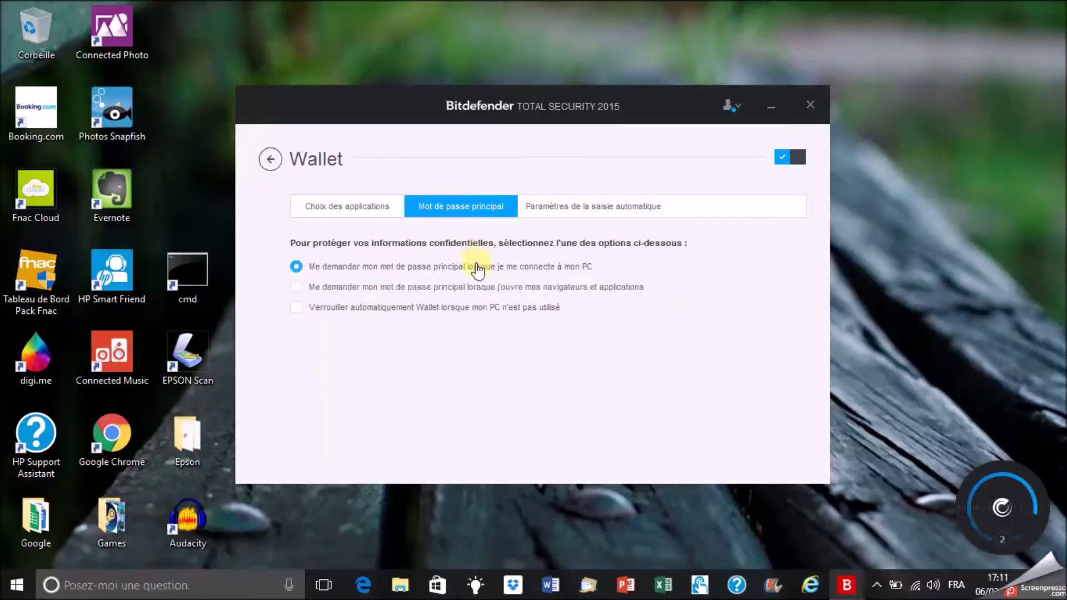
left_click(542, 211)
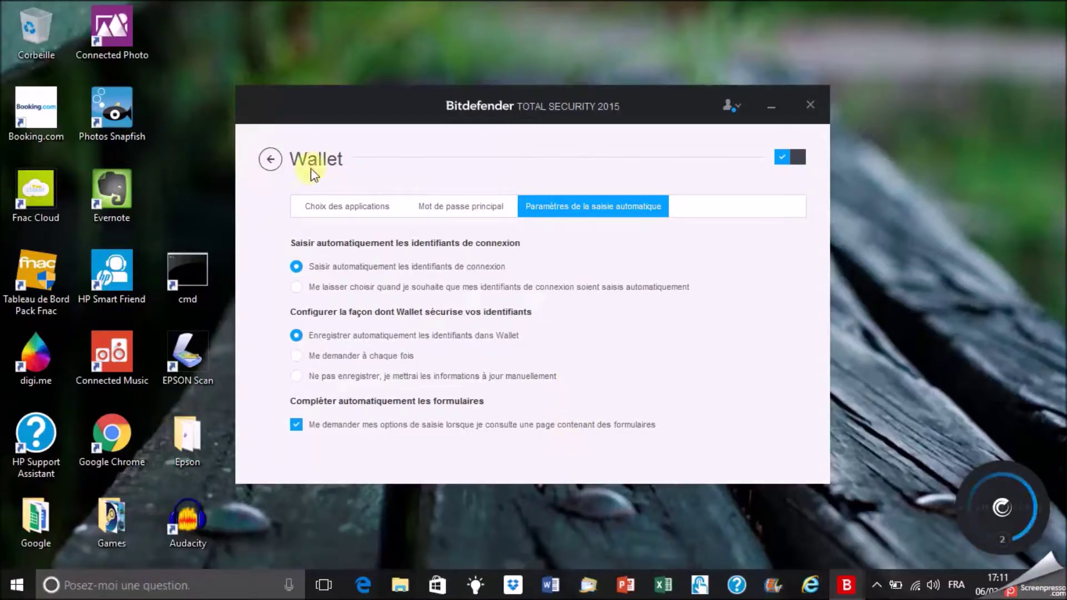
left_click(270, 159)
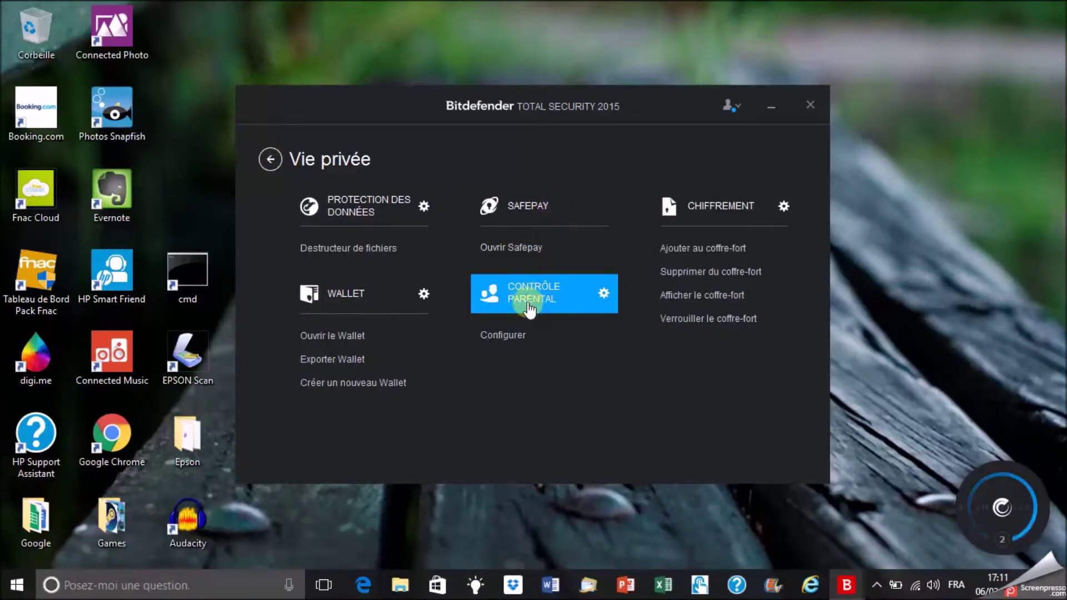
Step: Open the encryption settings, view the form for creating a file vault, cancel it, and return to the Vie privée overview
left_click(720, 218)
left_click(581, 433)
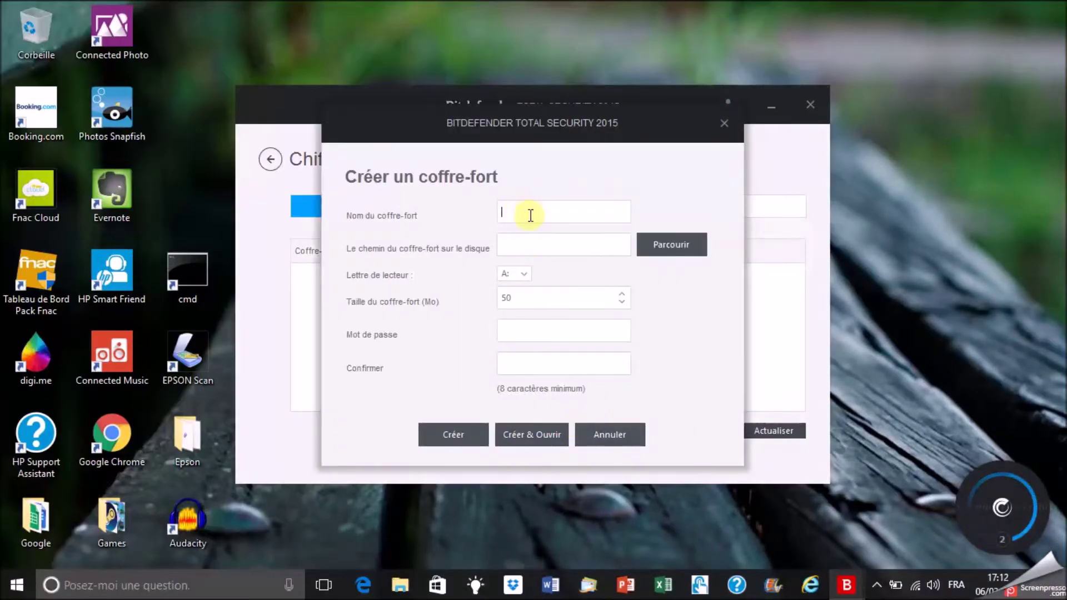
left_click(533, 217)
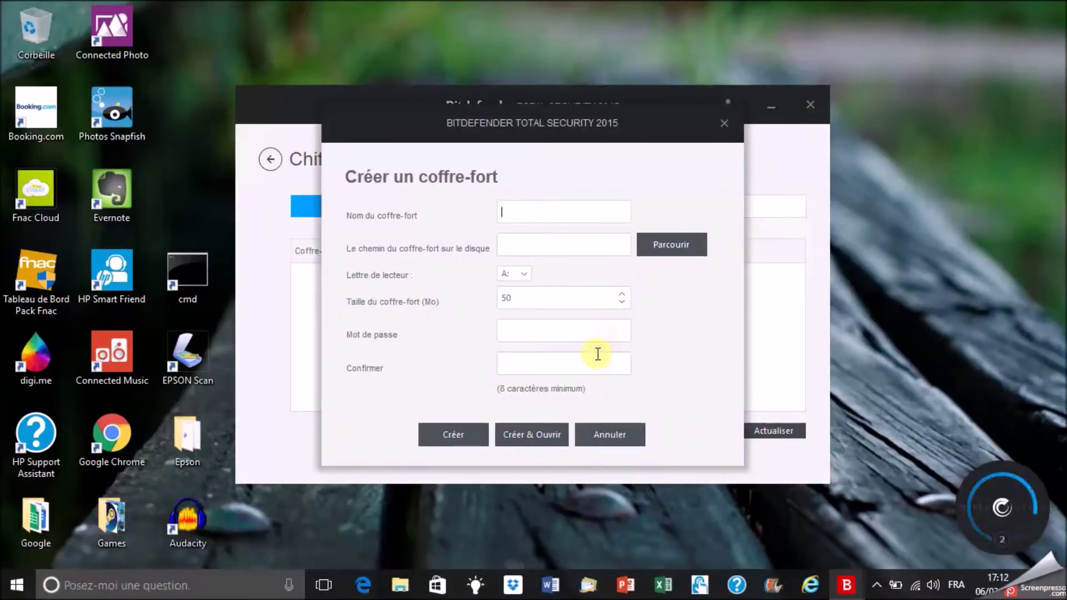
left_click(610, 435)
left_click(270, 159)
Step: Go to the Outils modules, run a standard PC clean-up, and close its results
left_click(270, 159)
left_click(569, 317)
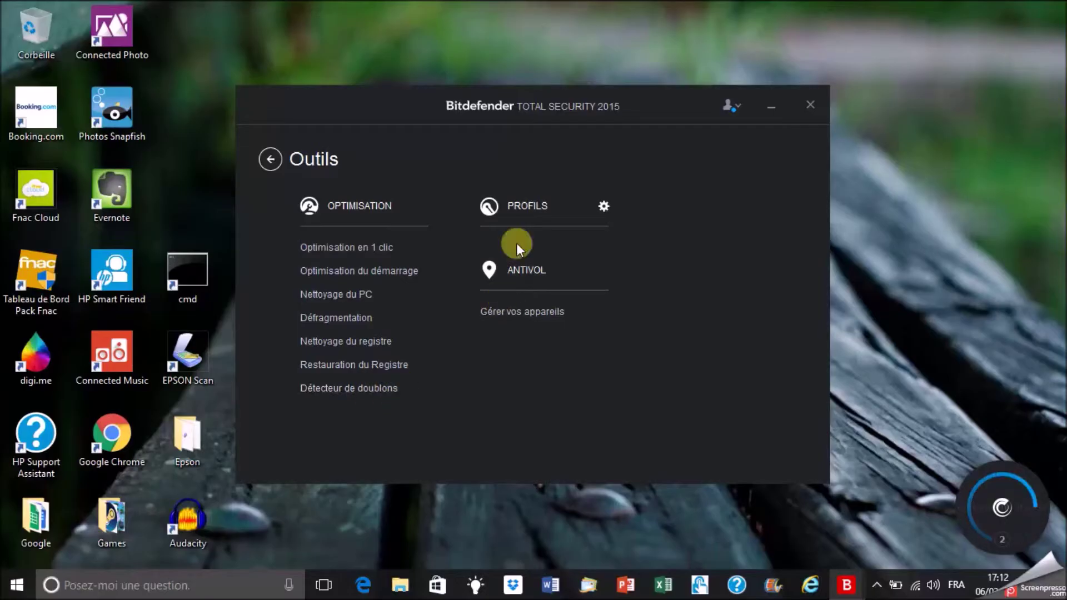
left_click(336, 295)
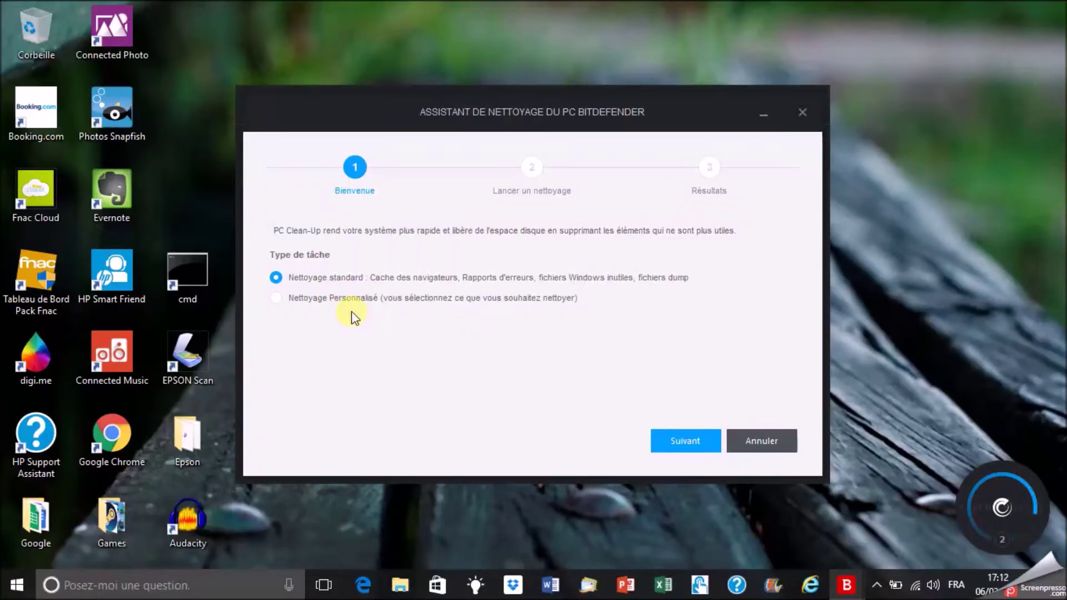
left_click(667, 453)
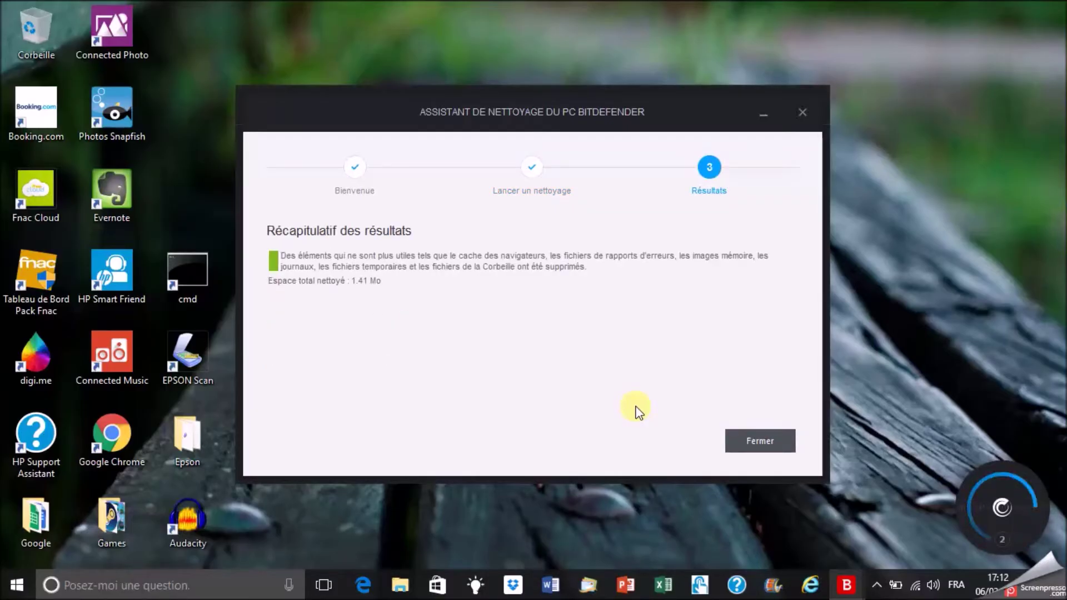
left_click(759, 442)
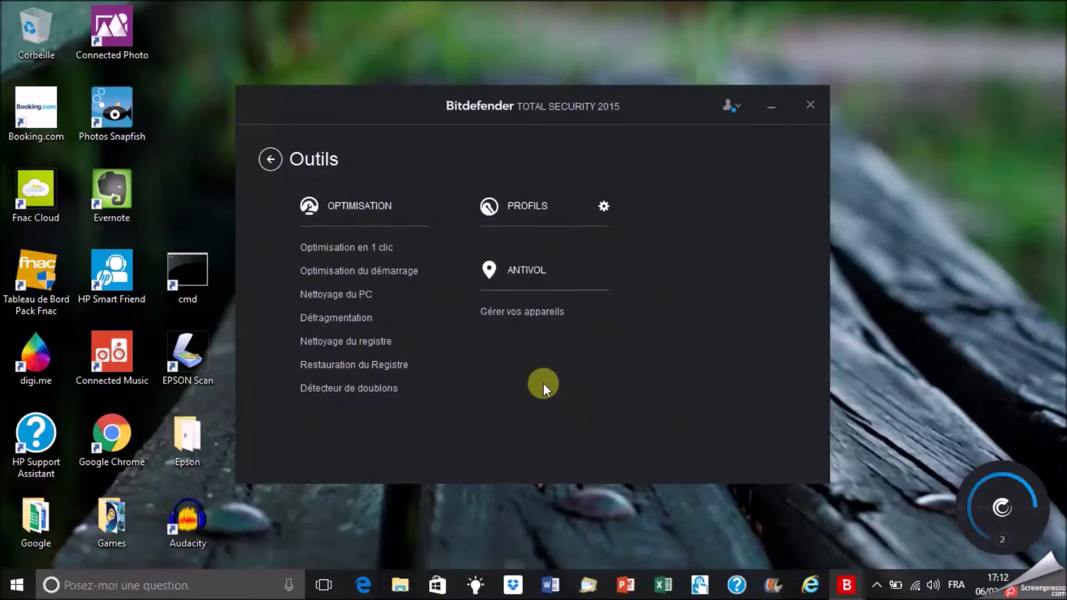
Step: Start the disk defragmenter's analysis on drives C:\ and D:\
left_click(380, 311)
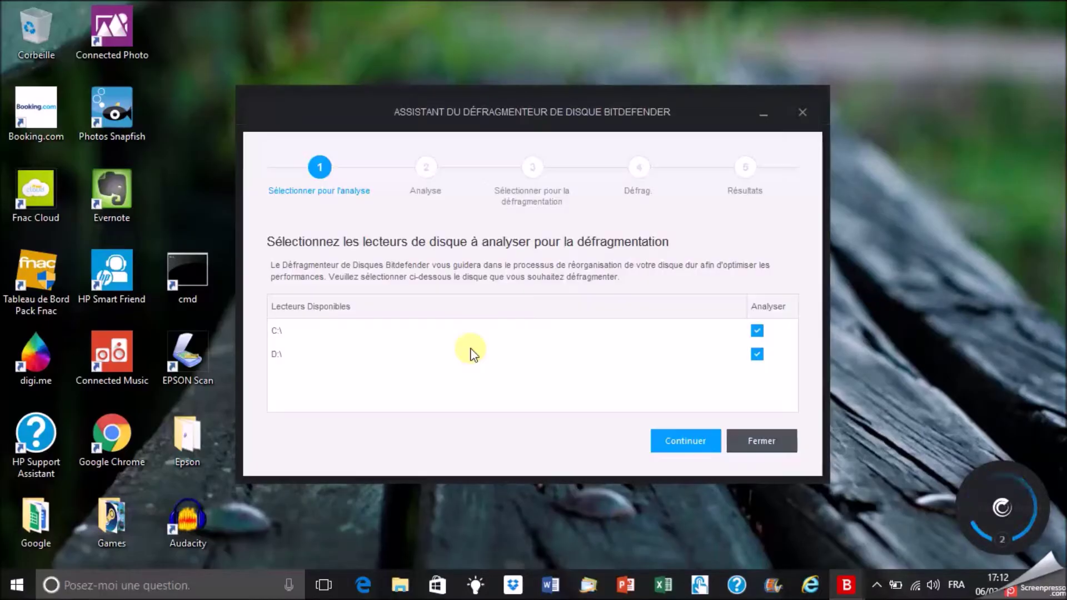
left_click(692, 444)
Step: Open the event log, look through the MISE À JOUR events, delete them all, and close the log
left_click(731, 105)
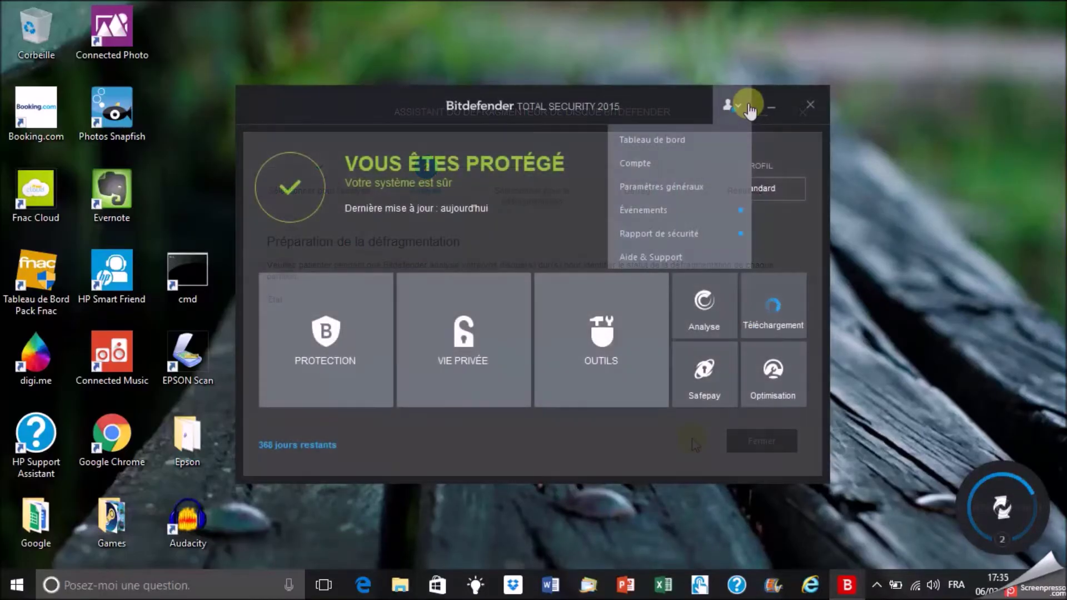
left_click(744, 210)
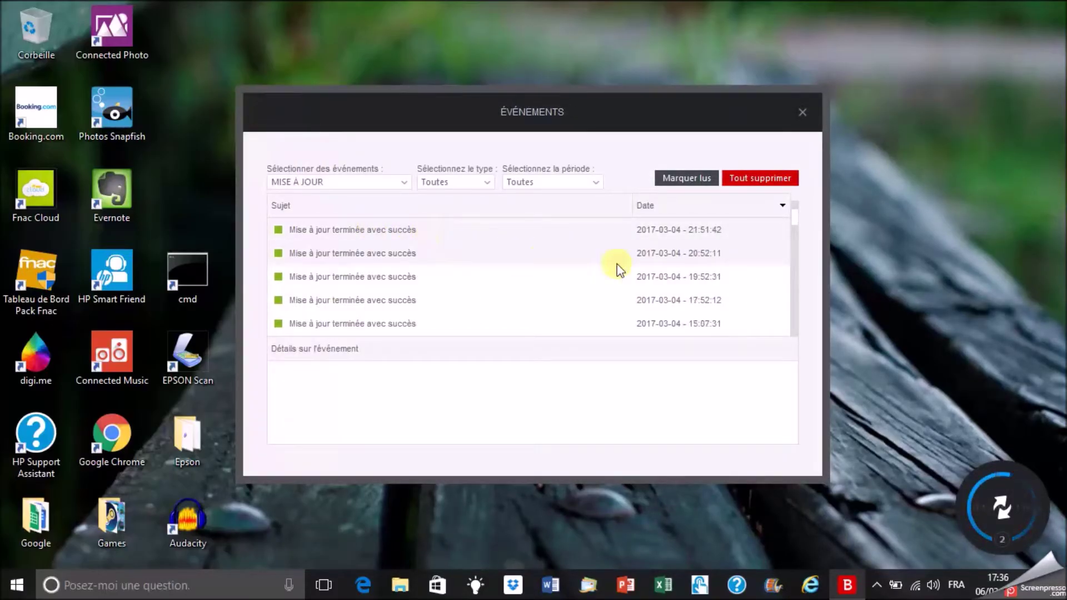
scroll(803, 219, "down", 5)
scroll(807, 267, "down", 3)
left_click(741, 142)
left_click(578, 292)
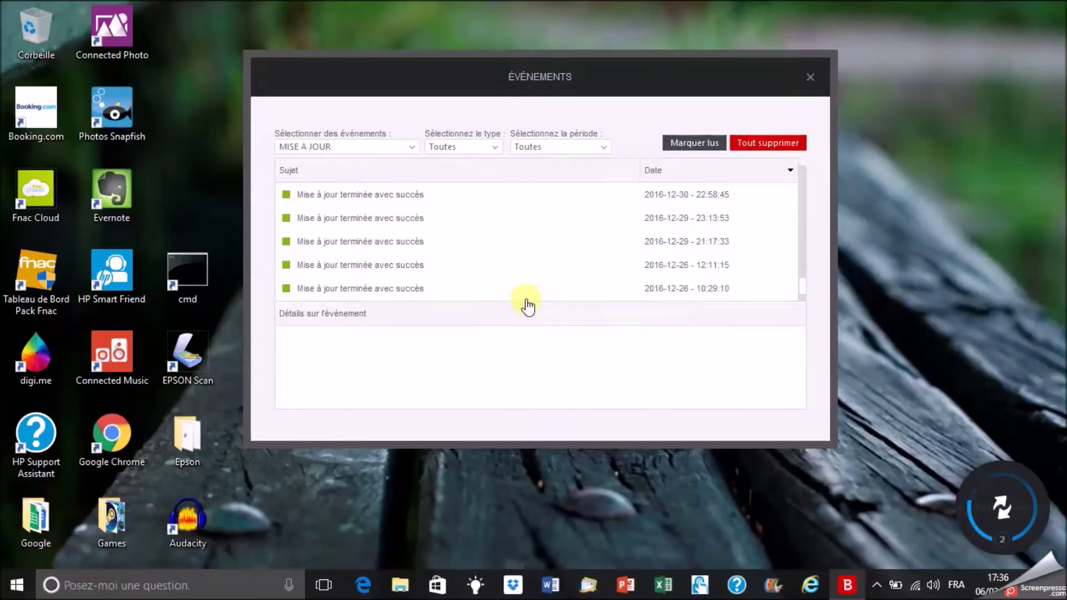
left_click(757, 143)
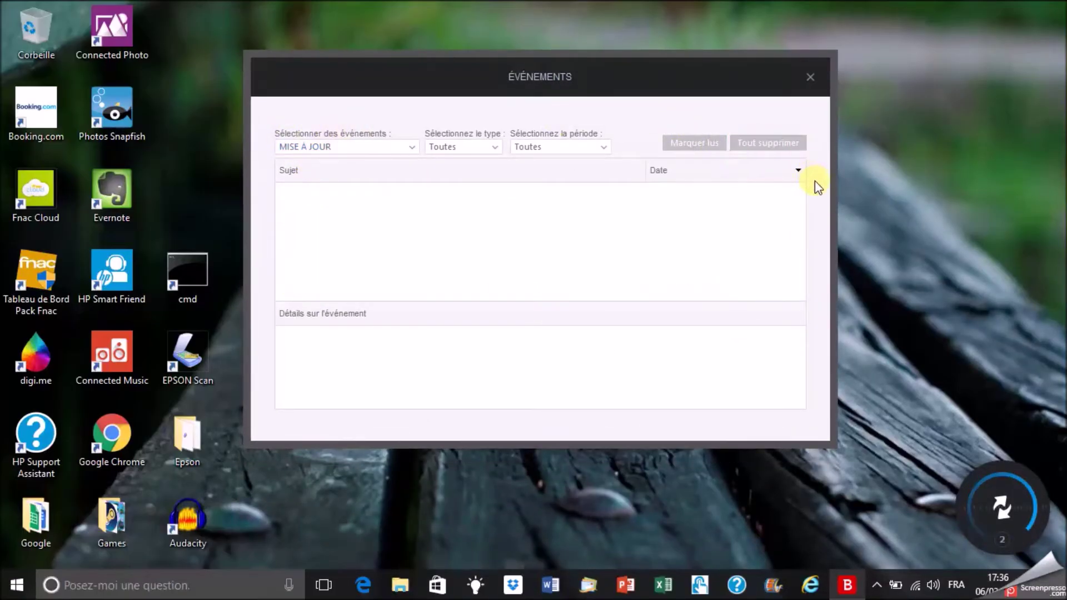
left_click(810, 76)
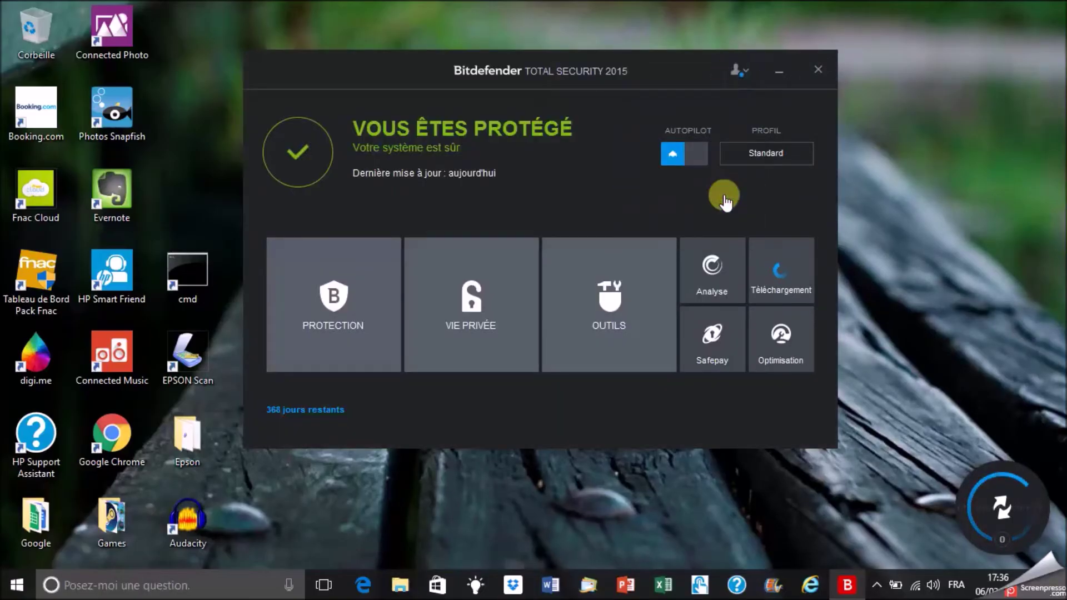
Step: Open the security report and examine its protection, privacy and performance sections
left_click(689, 206)
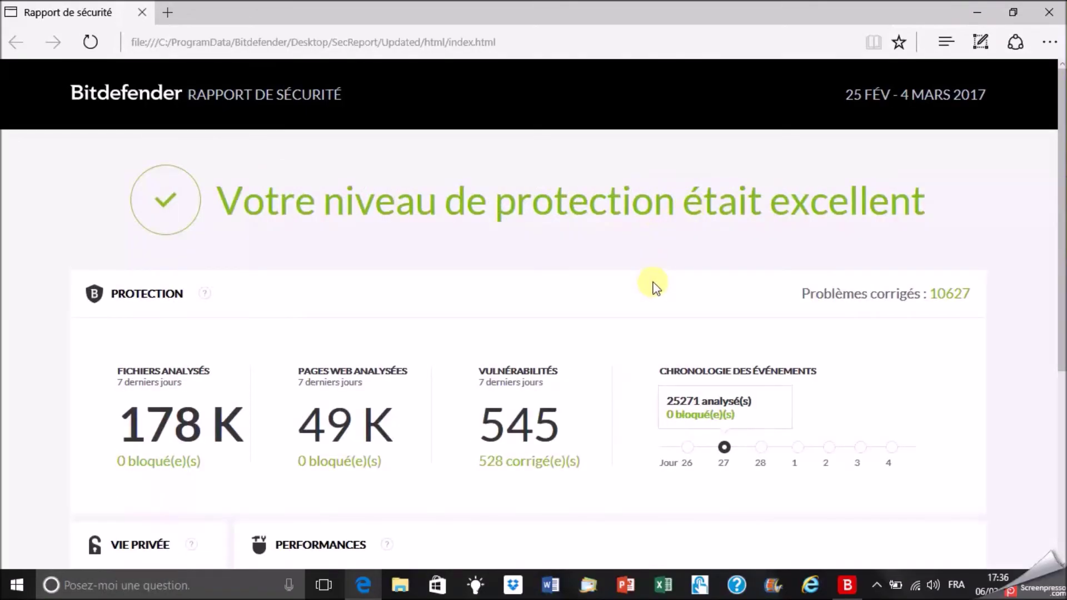
scroll(589, 245, "down", 2)
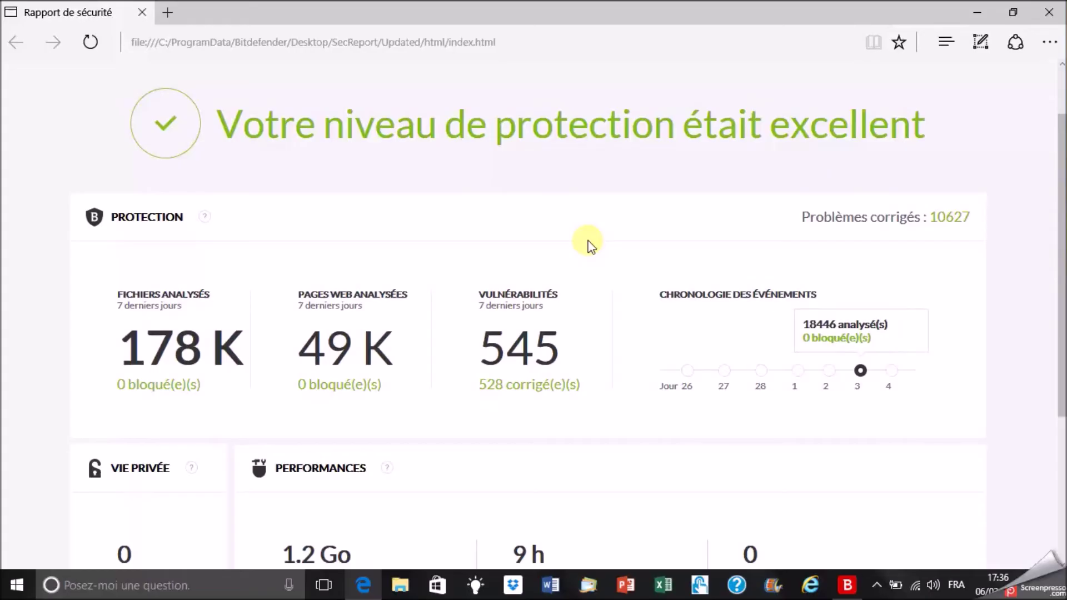
scroll(590, 246, "down", 3)
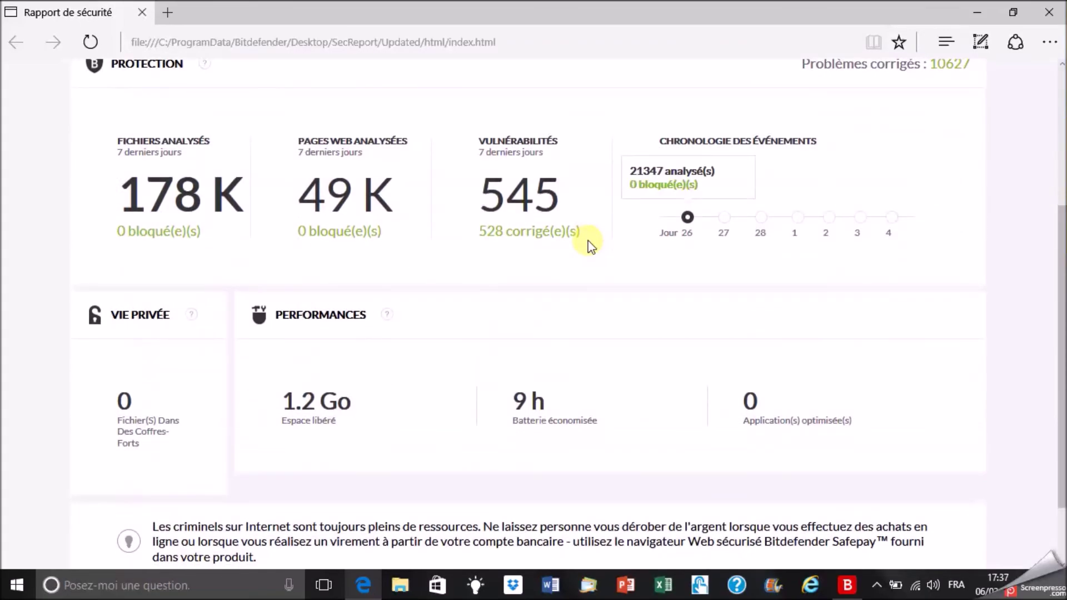
scroll(590, 246, "down", 2)
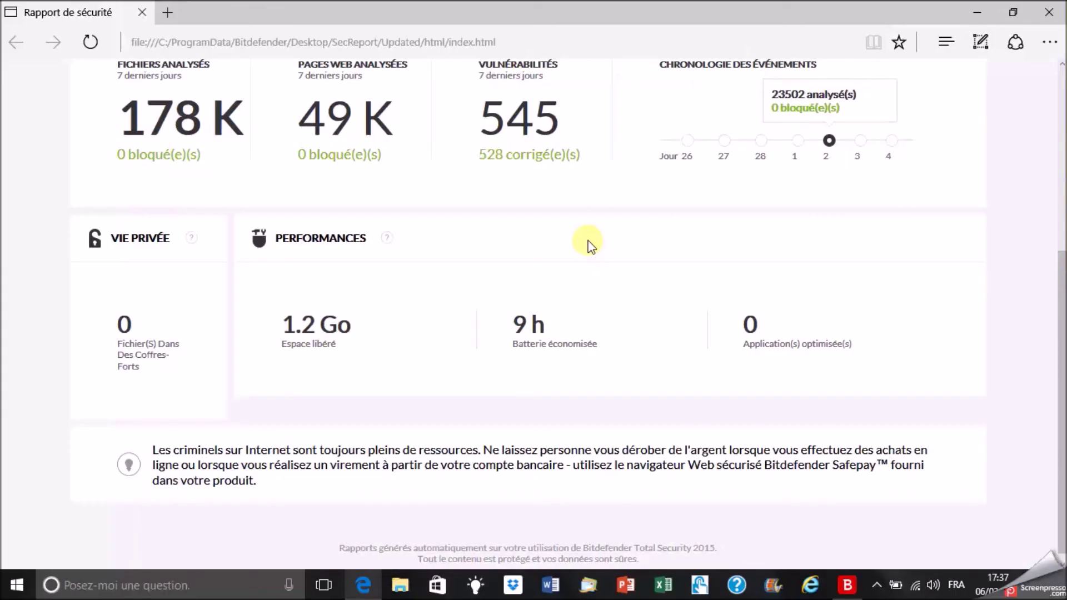
scroll(590, 246, "down", 1)
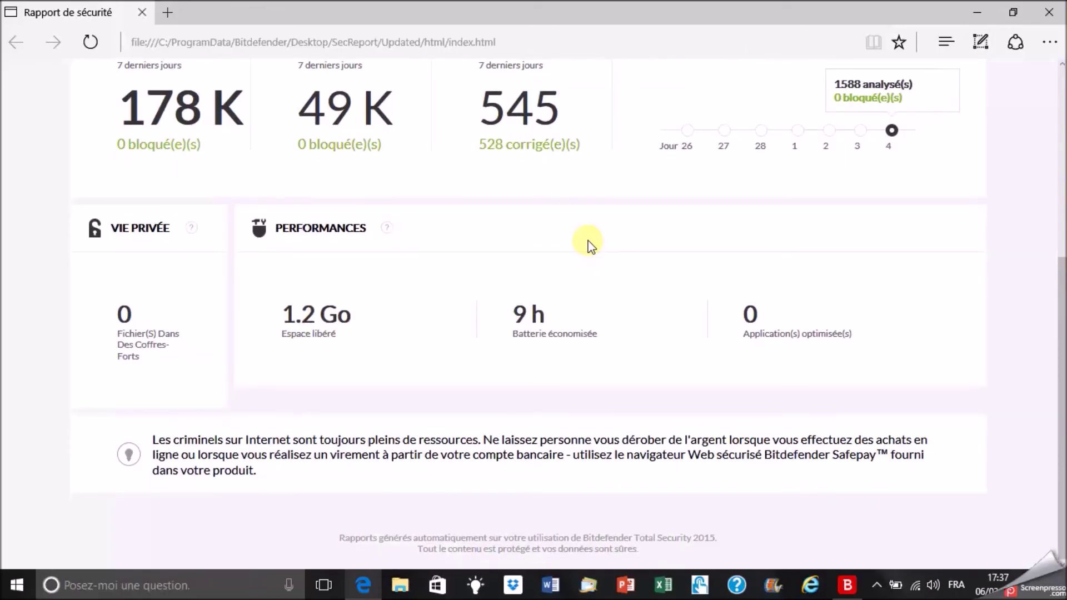